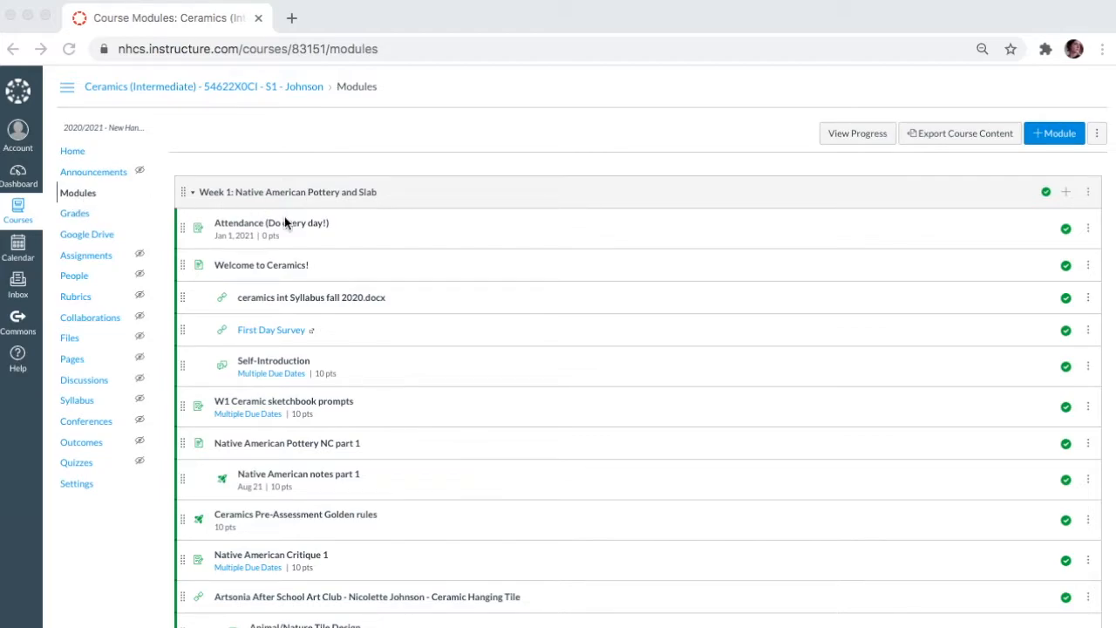
- Load the Animal/Nature Tile Design assignment's tile worksheet in a new window, view the teacher example slide and return to the blank template
{"action": "scroll", "coordinate": [285, 216], "scroll_direction": "down", "scroll_amount": 2}
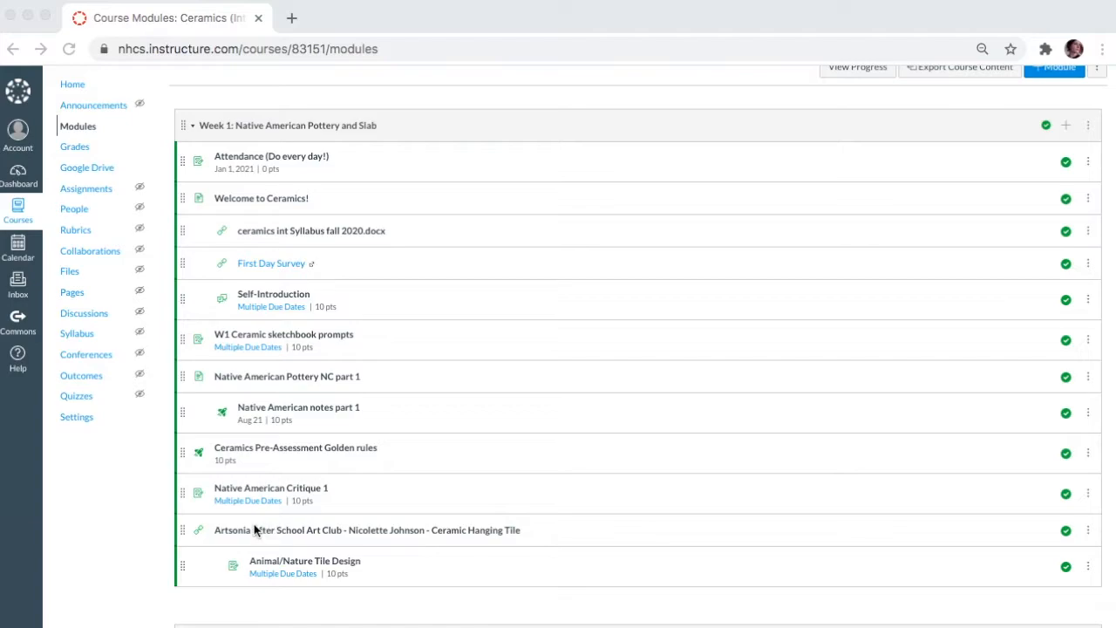
{"action": "left_click", "coordinate": [290, 562]}
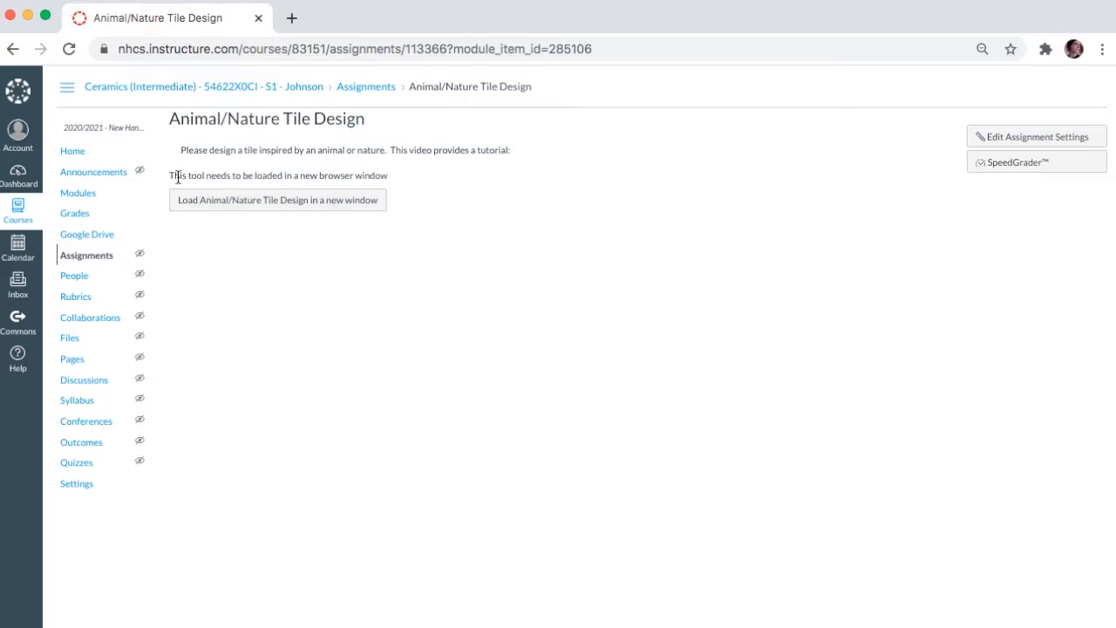
{"action": "left_click", "coordinate": [339, 201]}
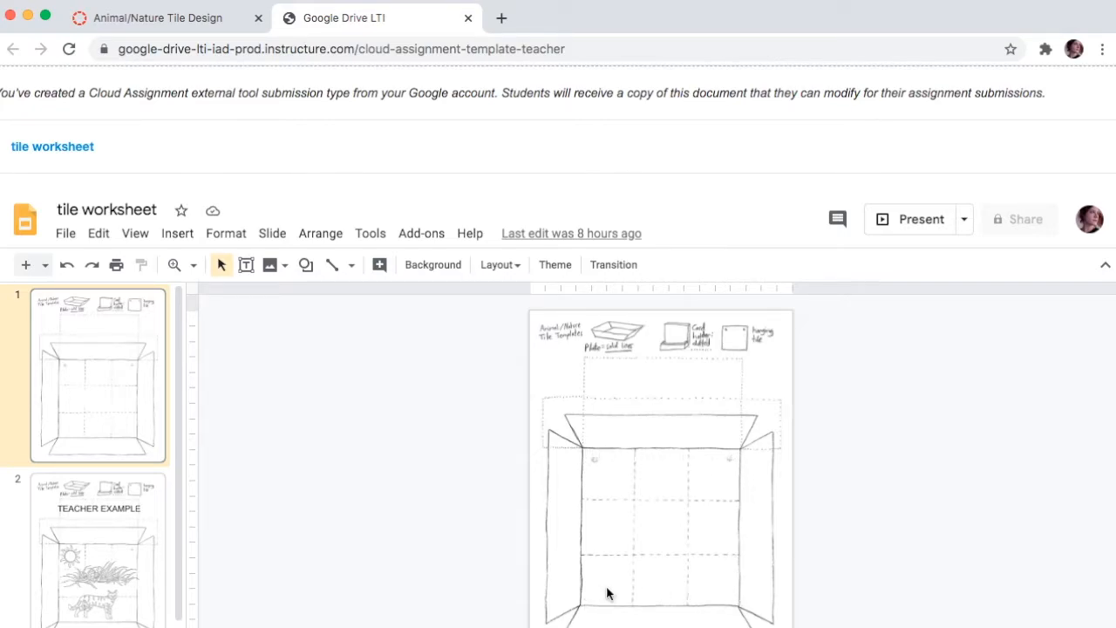
{"action": "left_click", "coordinate": [107, 528]}
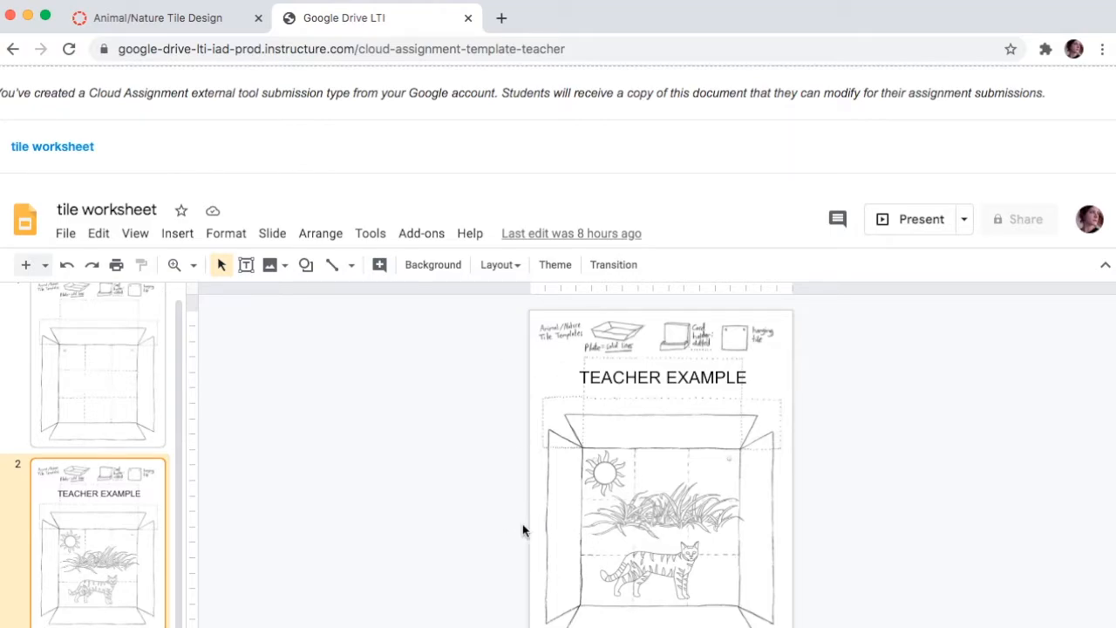
{"action": "left_click", "coordinate": [85, 392]}
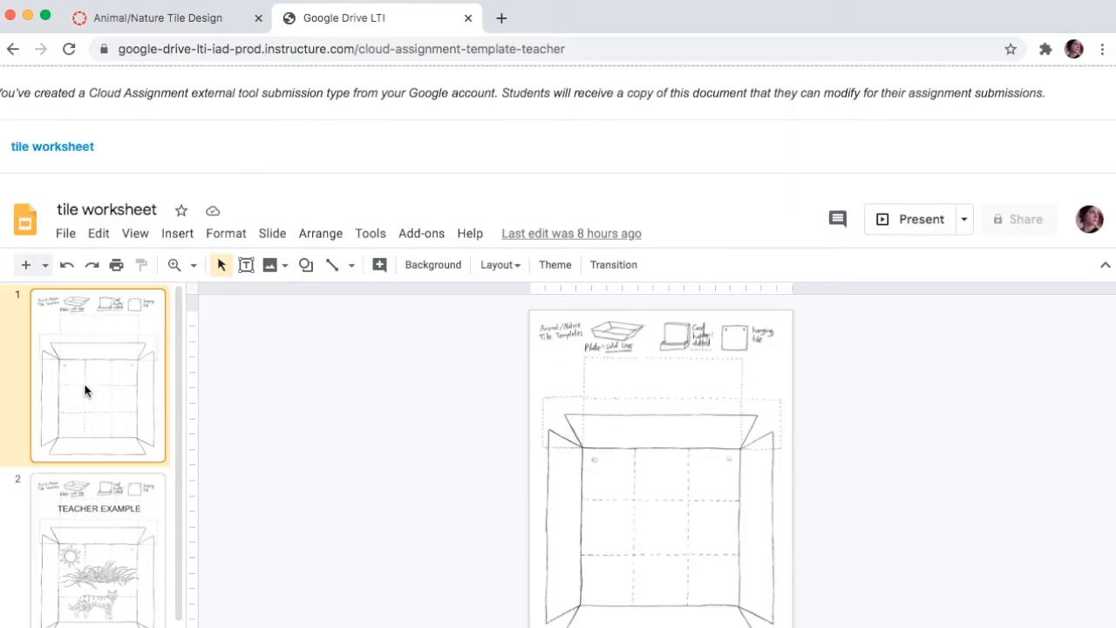
- Open Google Images in a new browser tab and search for "sketch wildcat"
{"action": "left_click", "coordinate": [503, 18]}
{"action": "type", "text": "im"}
{"action": "key", "text": "Return"}
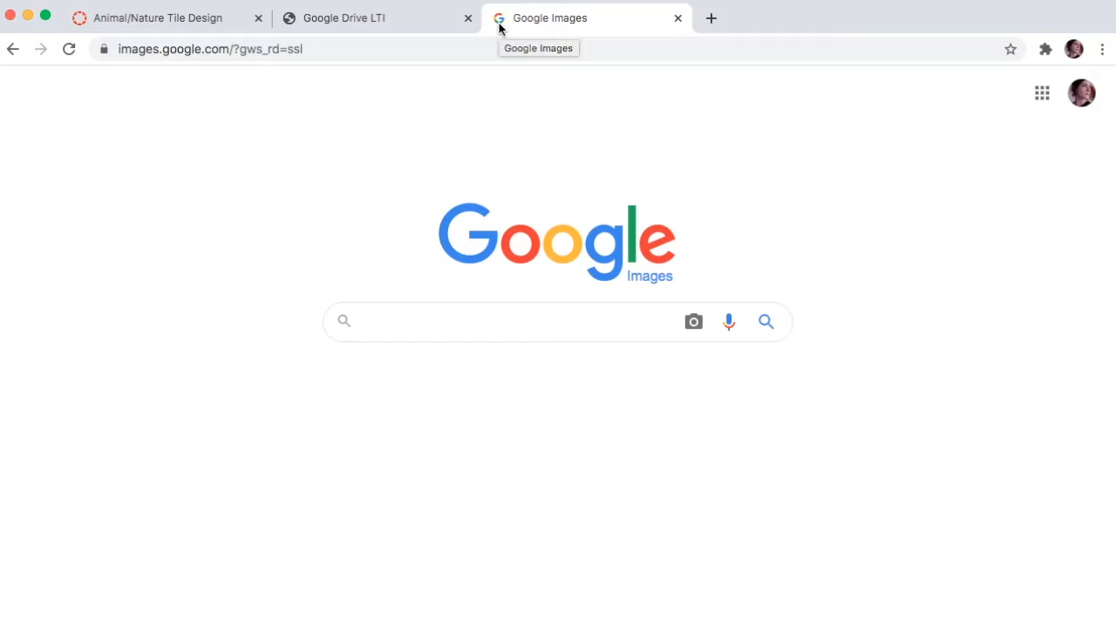
{"action": "type", "text": "sk"}
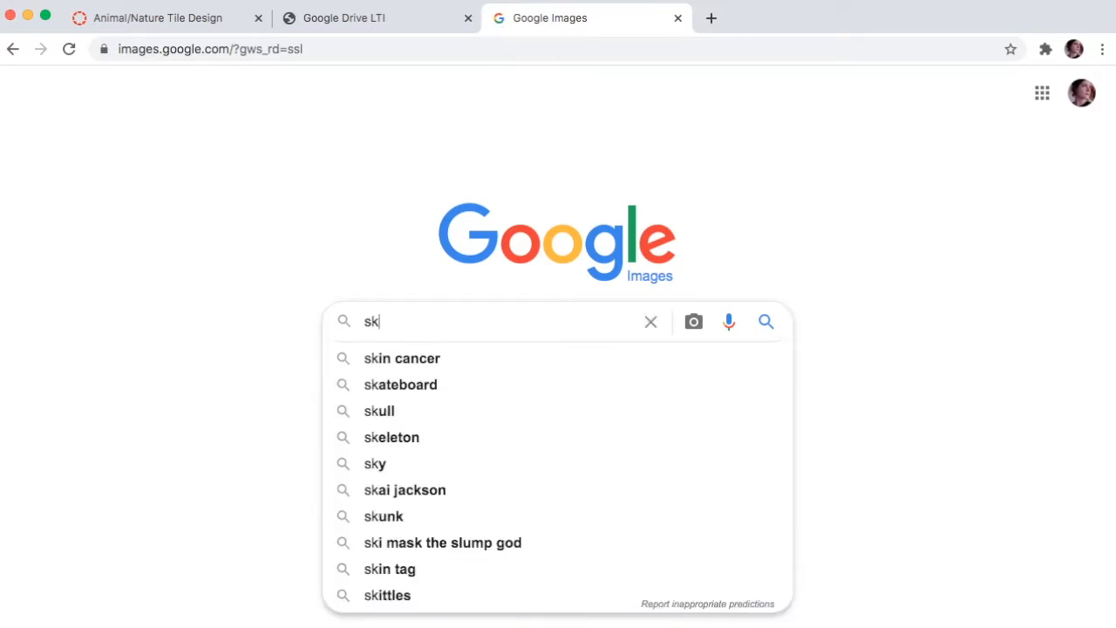
{"action": "type", "text": "etch w"}
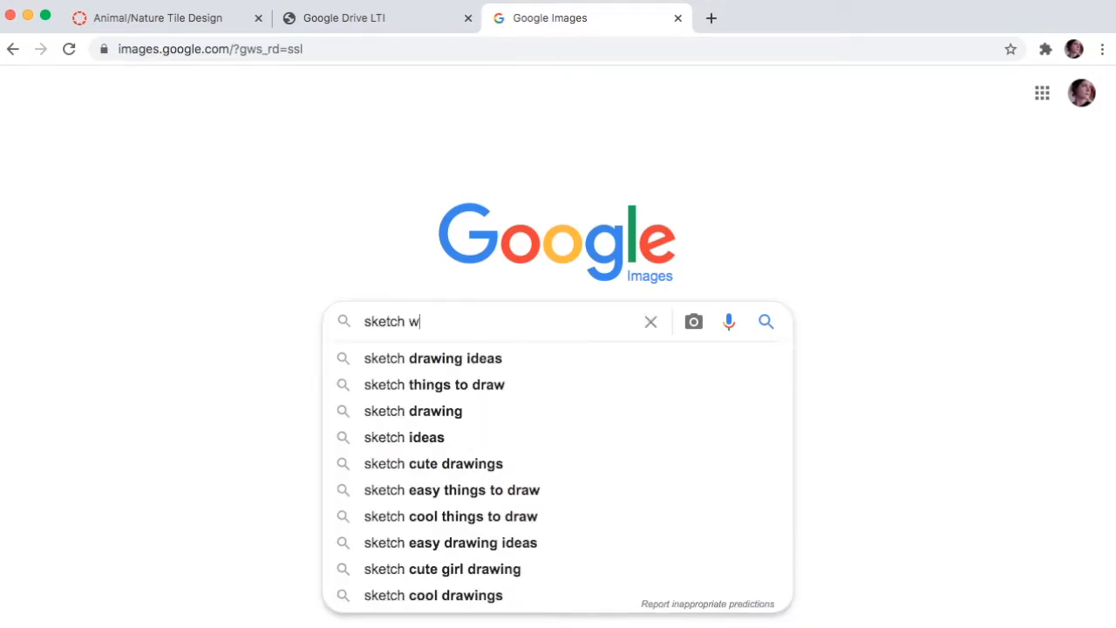
{"action": "type", "text": "ildcat"}
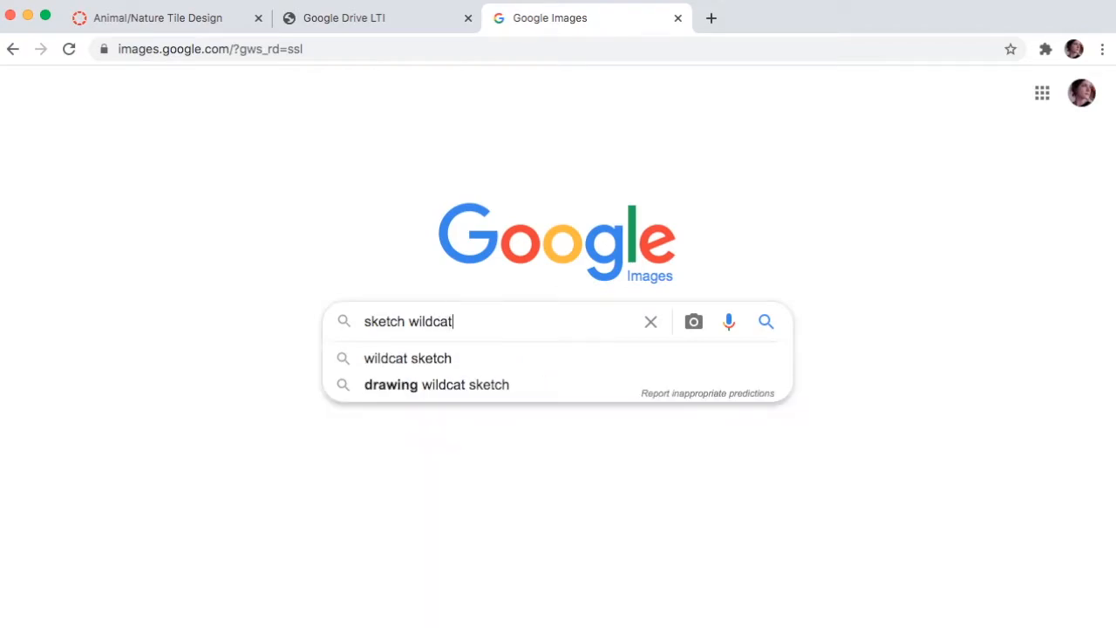
{"action": "key", "text": "Return"}
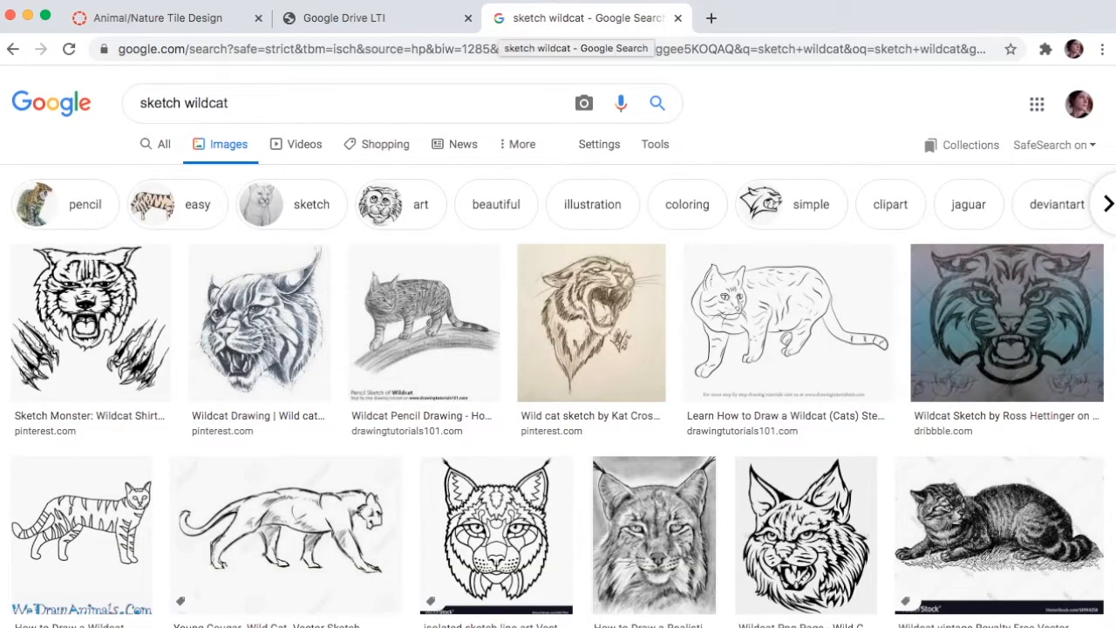
- Copy the striped "How to Draw a Wildcat" image from the results and paste it onto the worksheet's blank template slide
{"action": "left_click", "coordinate": [81, 535]}
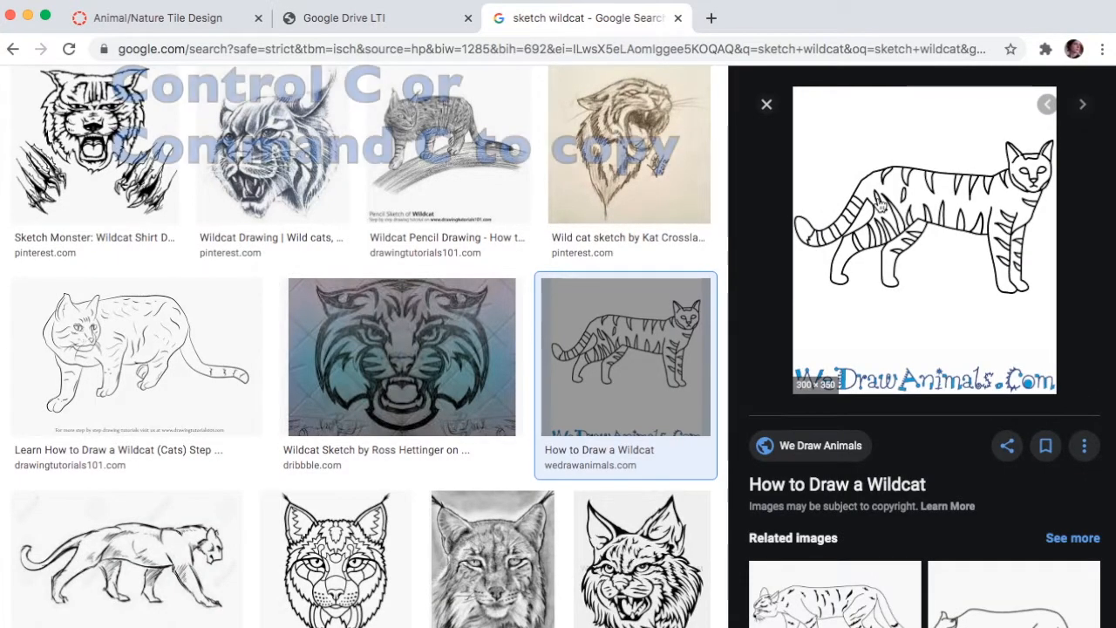
{"action": "right_click", "coordinate": [878, 201]}
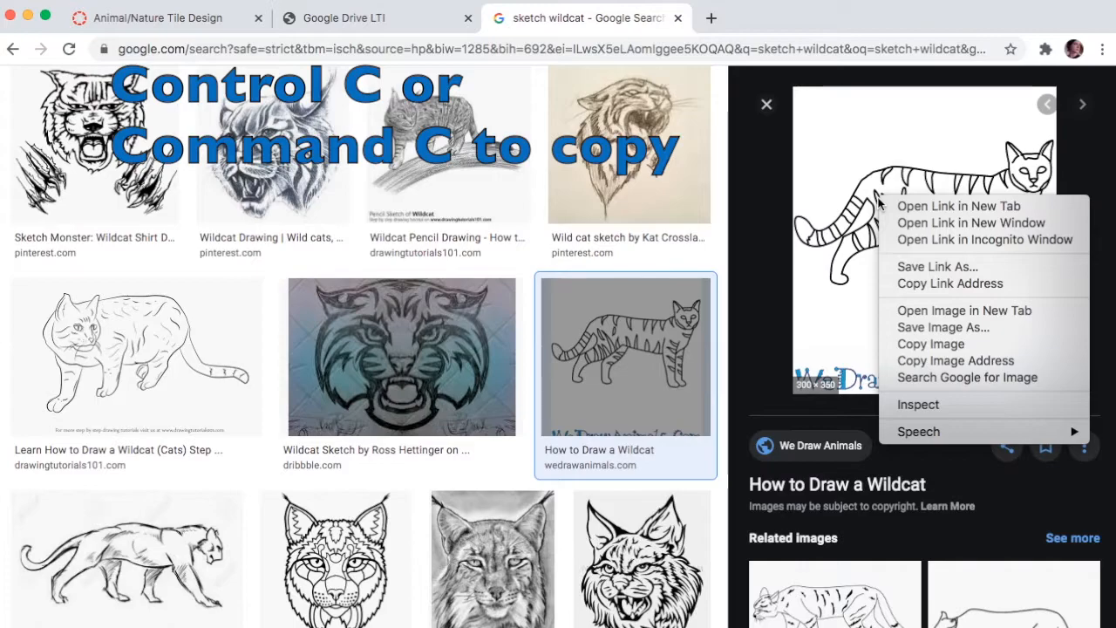
{"action": "left_click", "coordinate": [923, 345]}
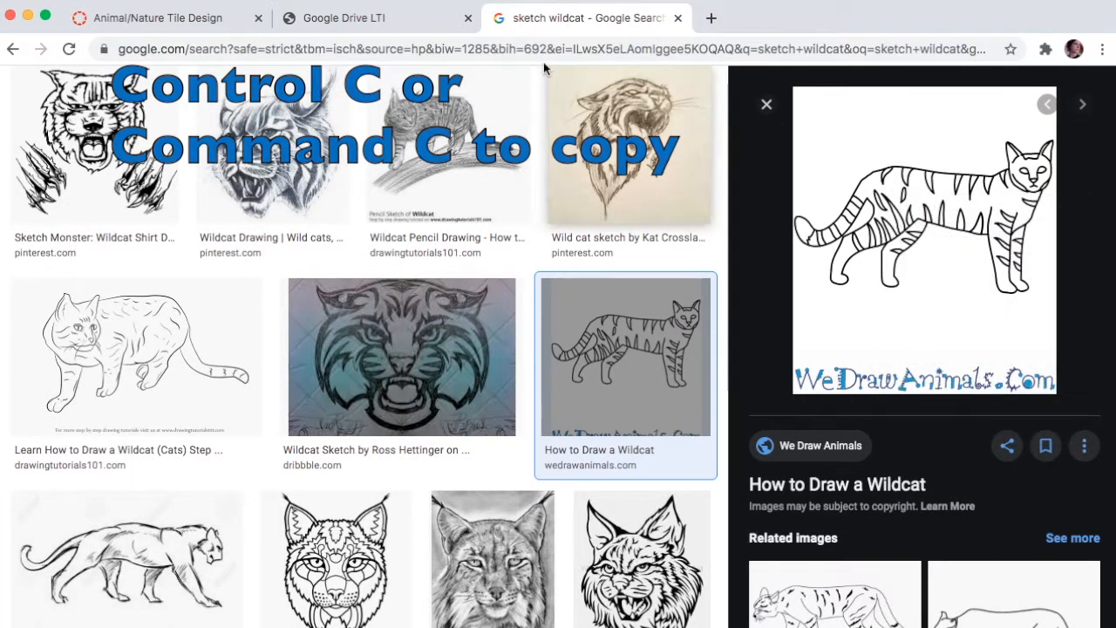
{"action": "left_click", "coordinate": [386, 21]}
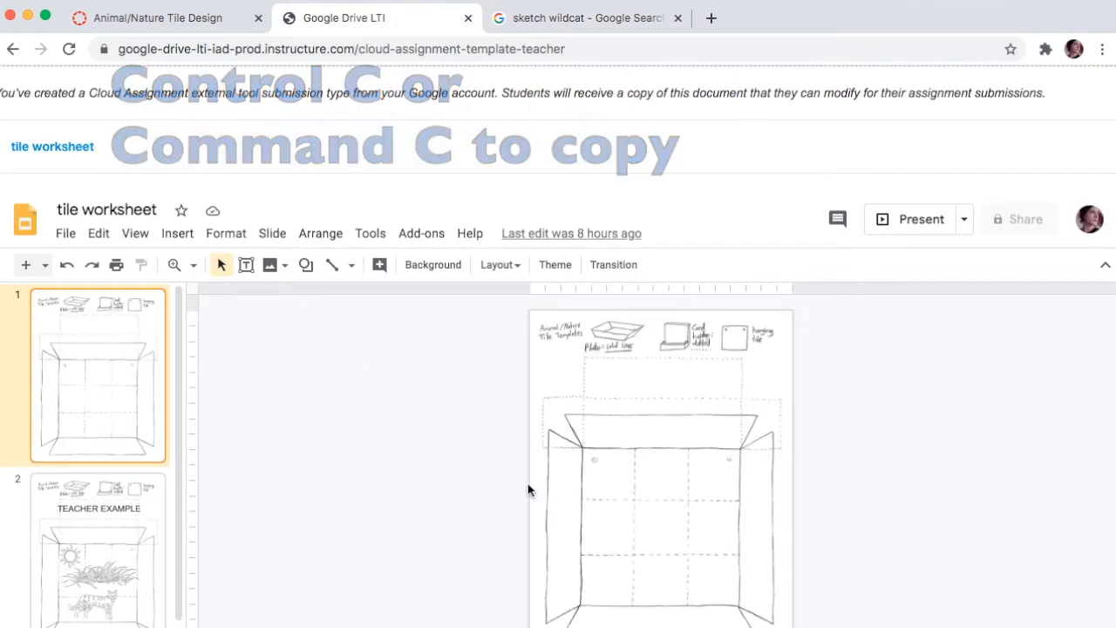
{"action": "key", "text": "super+v"}
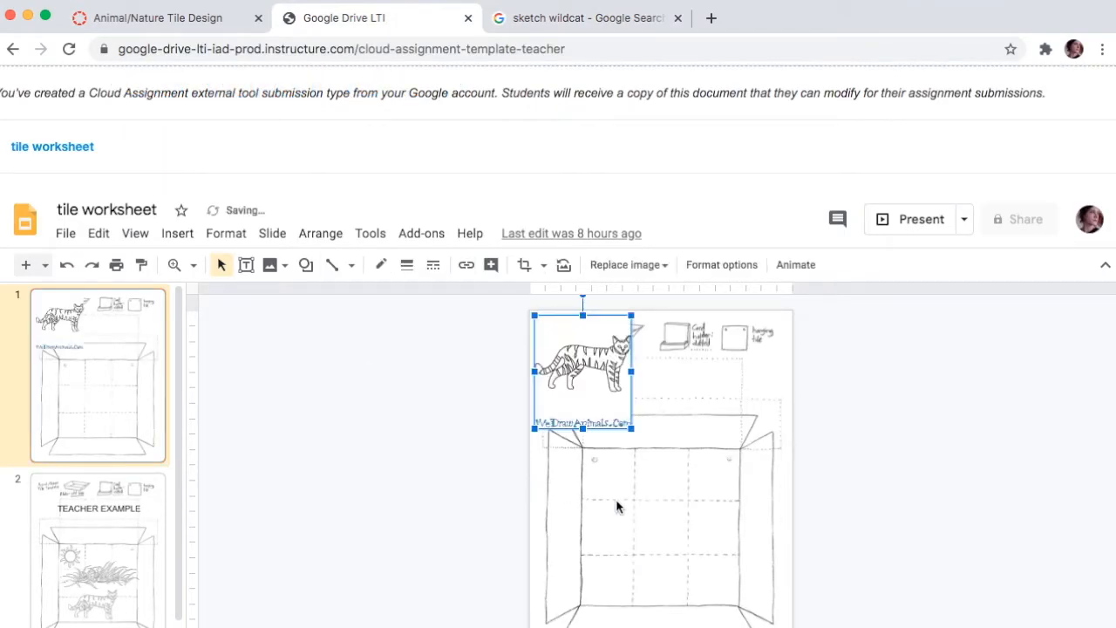
- Move the wildcat image into the tile square and crop off the watermark below and the empty space above the animal
{"action": "left_click_drag", "start_coordinate": [597, 384], "coordinate": [658, 561]}
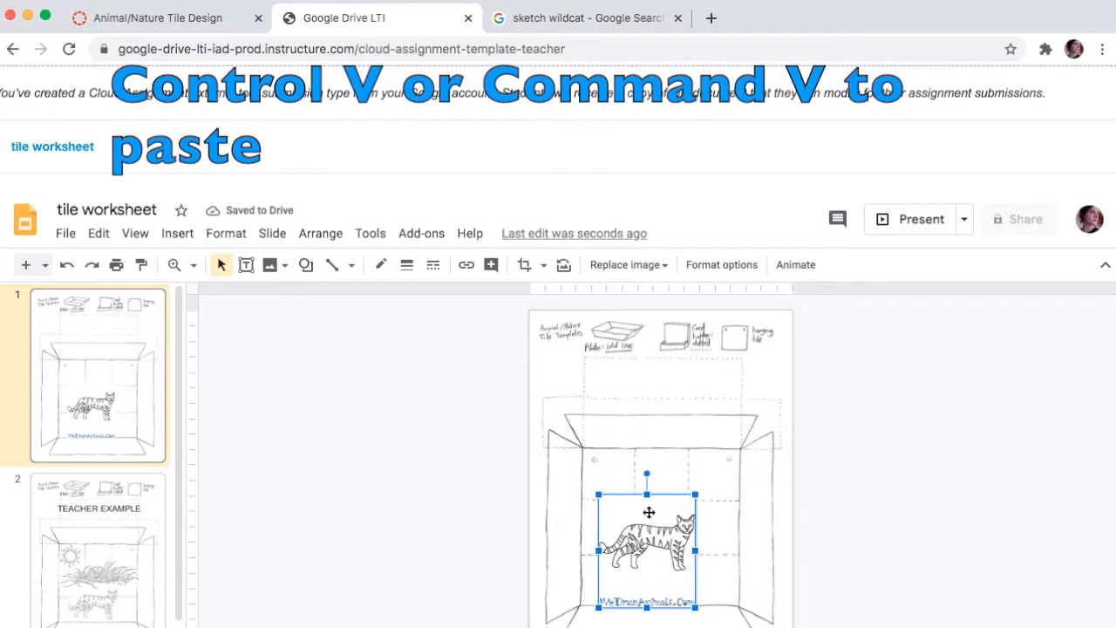
{"action": "left_click", "coordinate": [524, 265]}
{"action": "left_click_drag", "start_coordinate": [647, 605], "coordinate": [647, 574]}
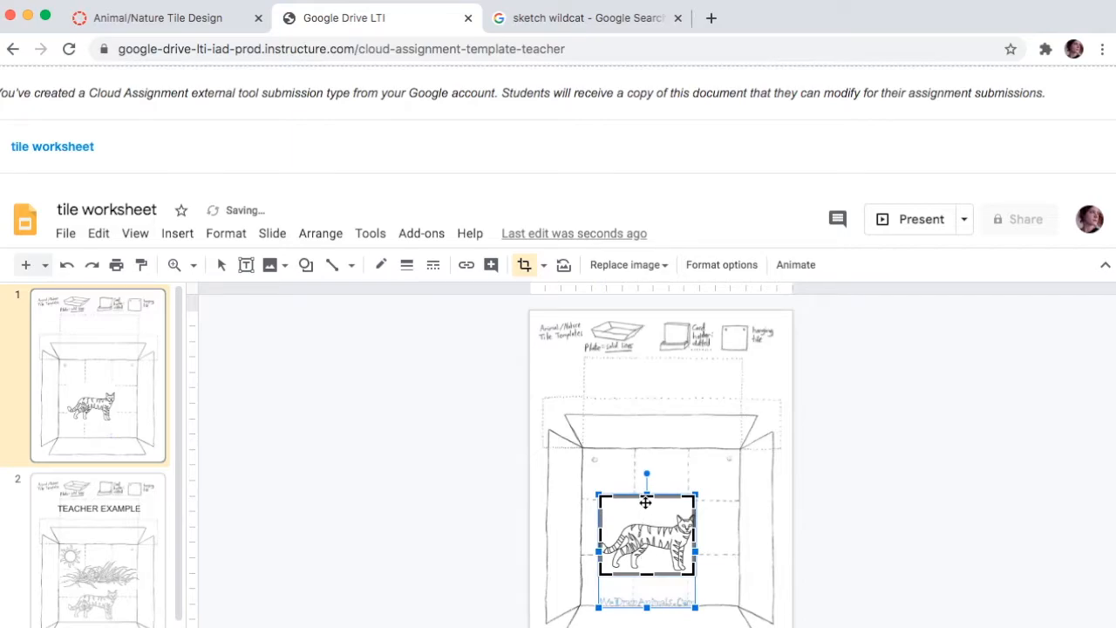
{"action": "left_click_drag", "start_coordinate": [646, 496], "coordinate": [665, 564]}
{"action": "key", "text": "Return"}
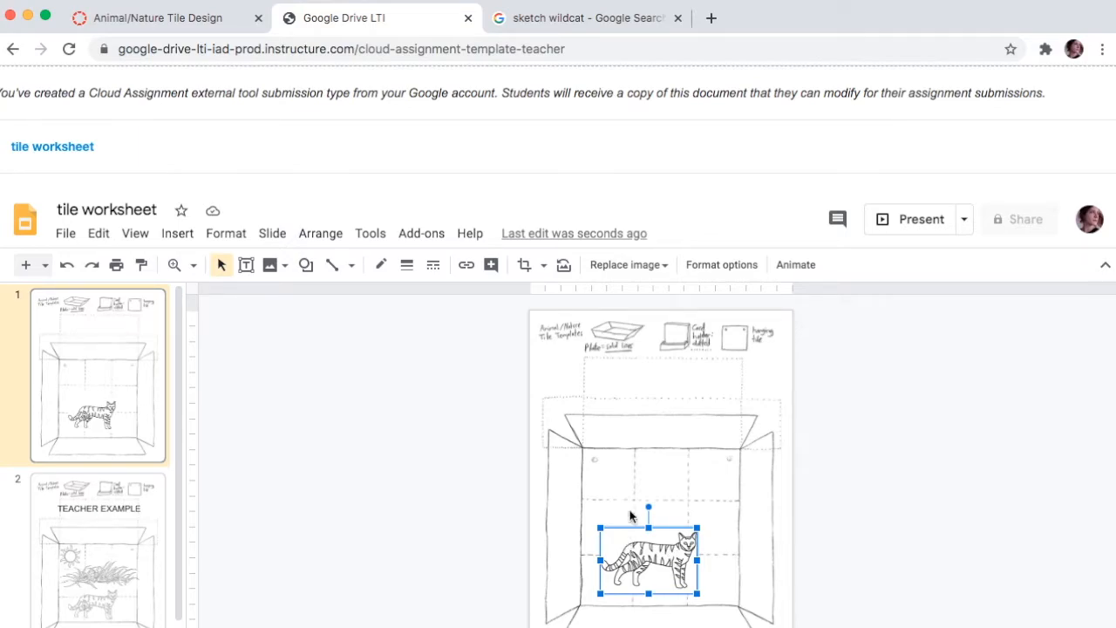
- Raise the wildcat image's transparency to slightly under half in the format options
{"action": "left_click", "coordinate": [737, 265]}
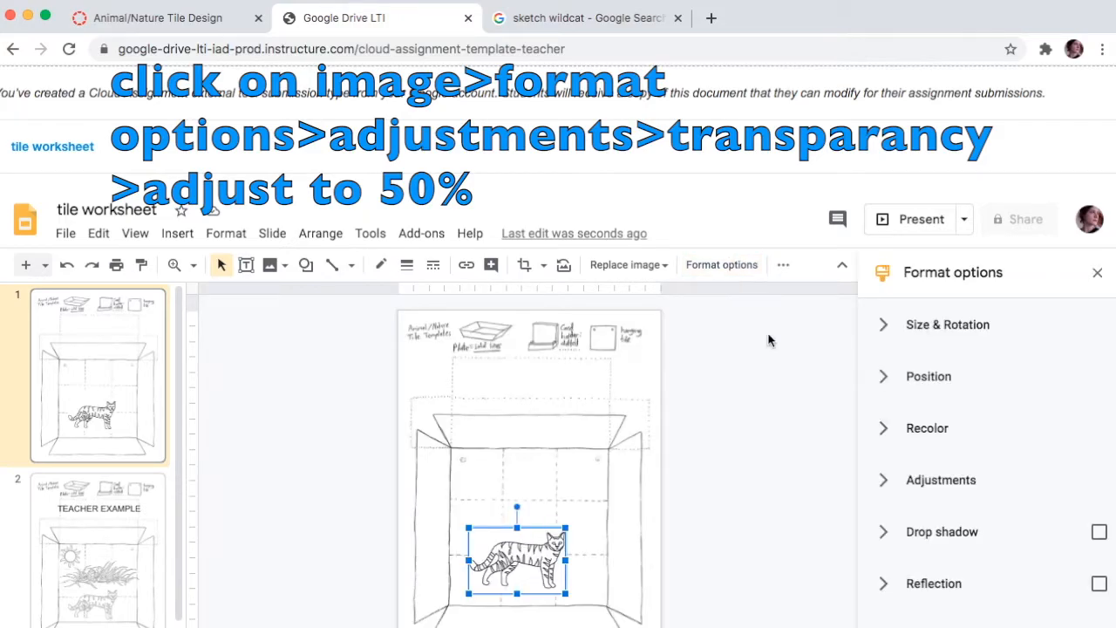
{"action": "left_click", "coordinate": [896, 493]}
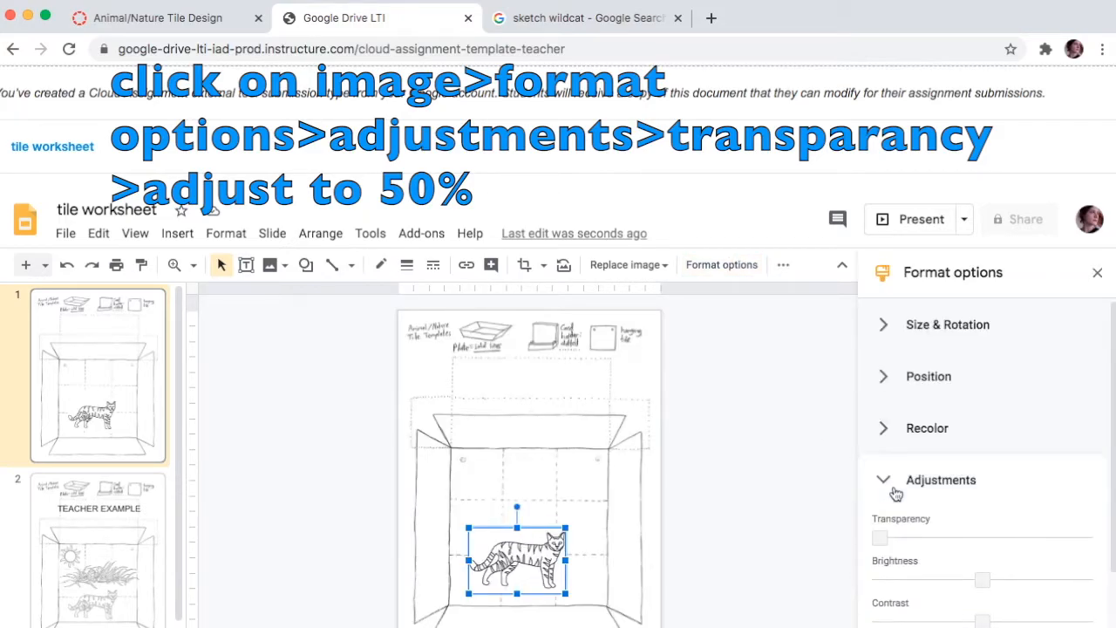
{"action": "left_click_drag", "start_coordinate": [881, 538], "coordinate": [969, 537]}
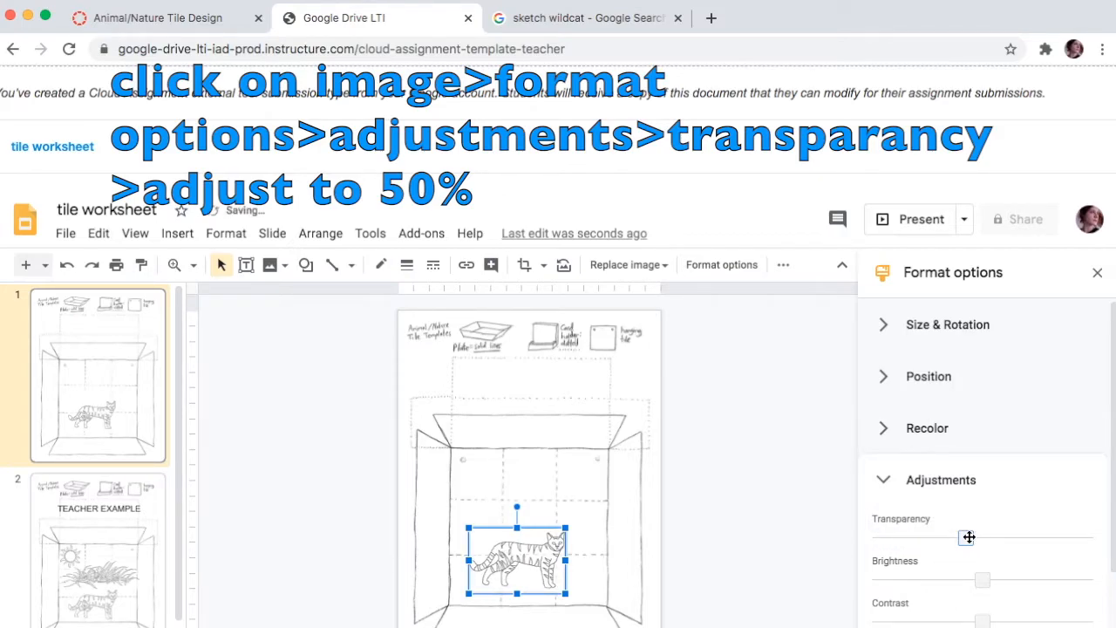
{"action": "left_click", "coordinate": [734, 528]}
- Move the wildcat down to the lower edge of the tile square and set its transparency back to zero
{"action": "left_click_drag", "start_coordinate": [523, 546], "coordinate": [541, 575]}
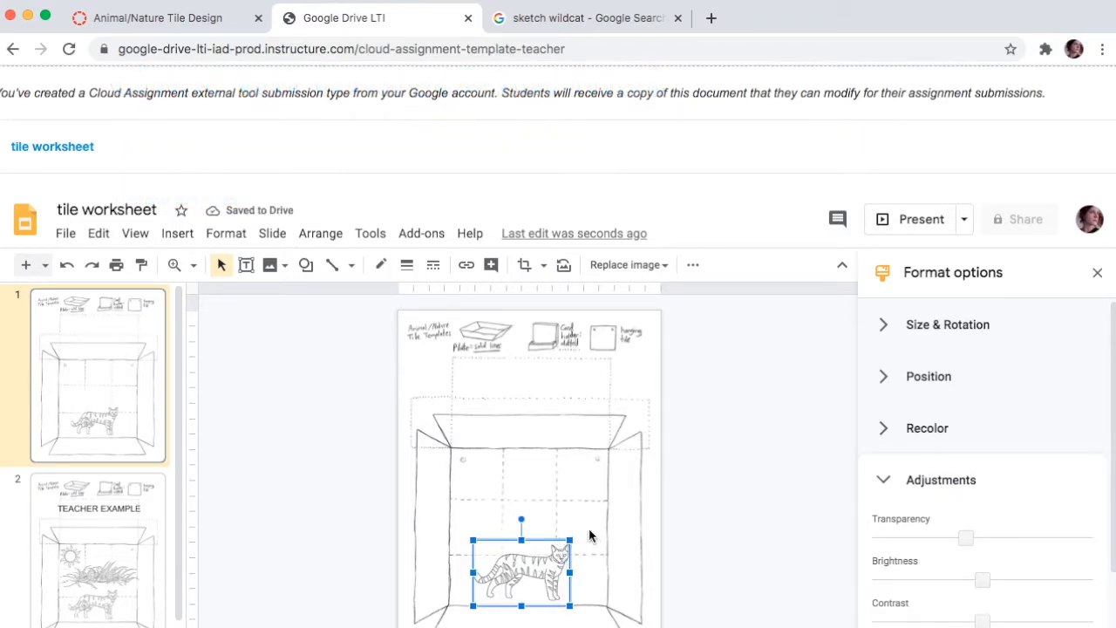
{"action": "left_click", "coordinate": [590, 532]}
{"action": "left_click", "coordinate": [538, 577]}
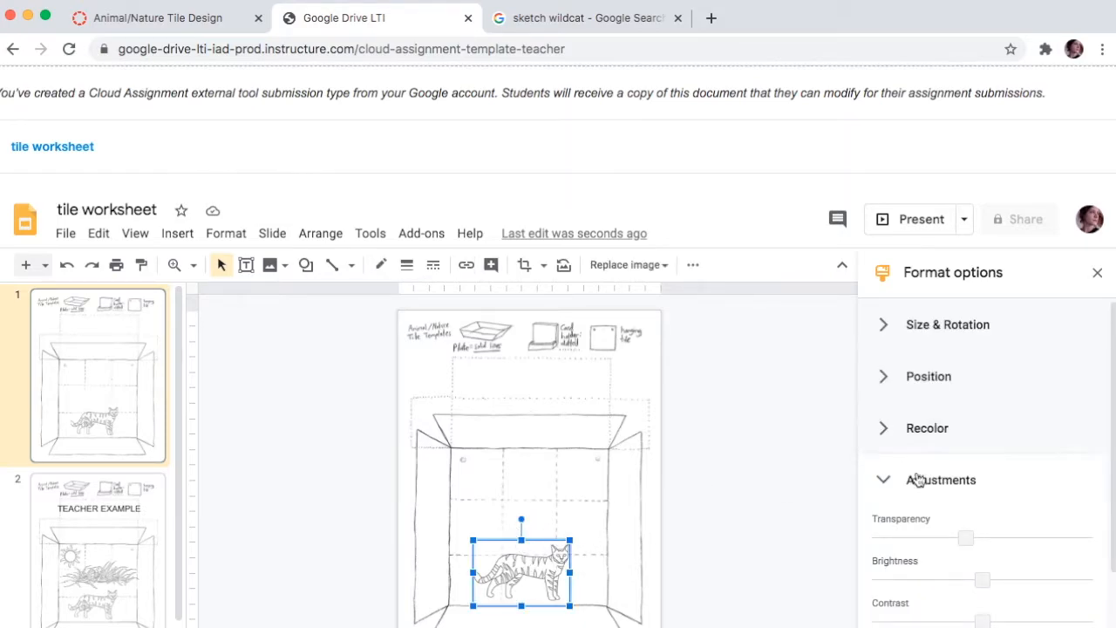
{"action": "left_click_drag", "start_coordinate": [964, 534], "coordinate": [879, 541]}
{"action": "left_click", "coordinate": [719, 572]}
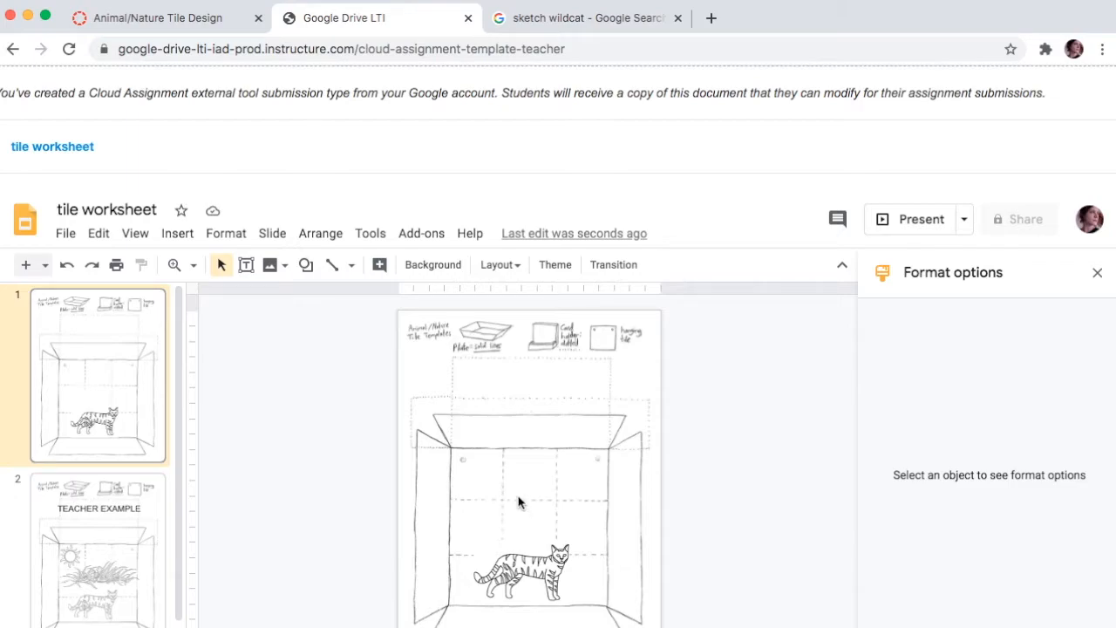
- Return to Google Images and search for "sketch grass"
{"action": "left_click", "coordinate": [581, 19]}
{"action": "scroll", "coordinate": [357, 144], "scroll_direction": "up", "scroll_amount": 3}
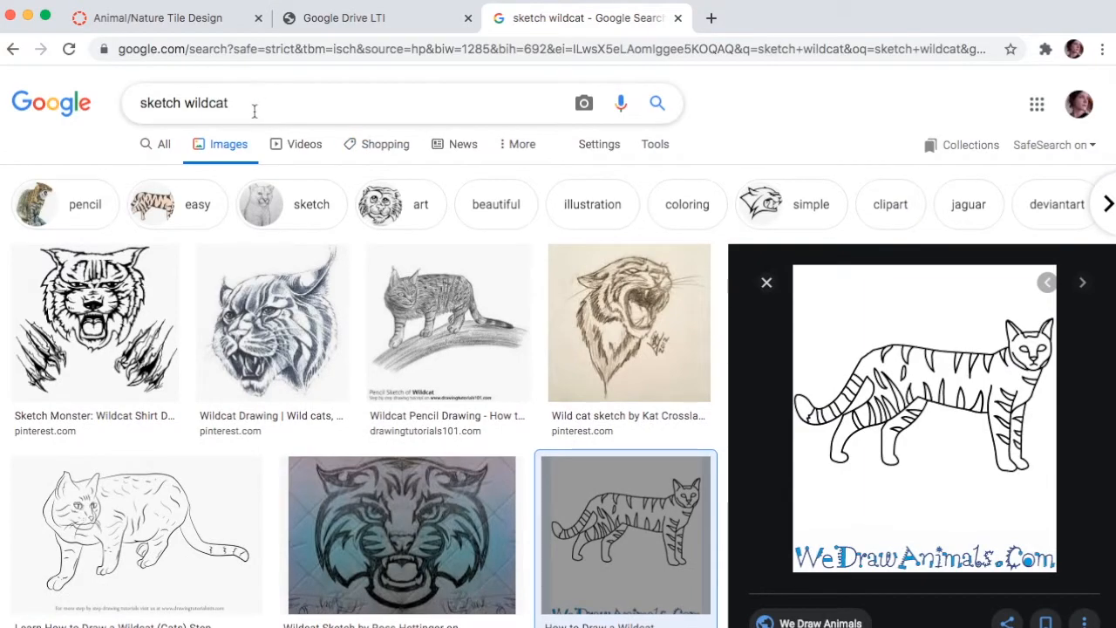
{"action": "double_click", "coordinate": [197, 104]}
{"action": "type", "text": "grass"}
{"action": "key", "text": "Return"}
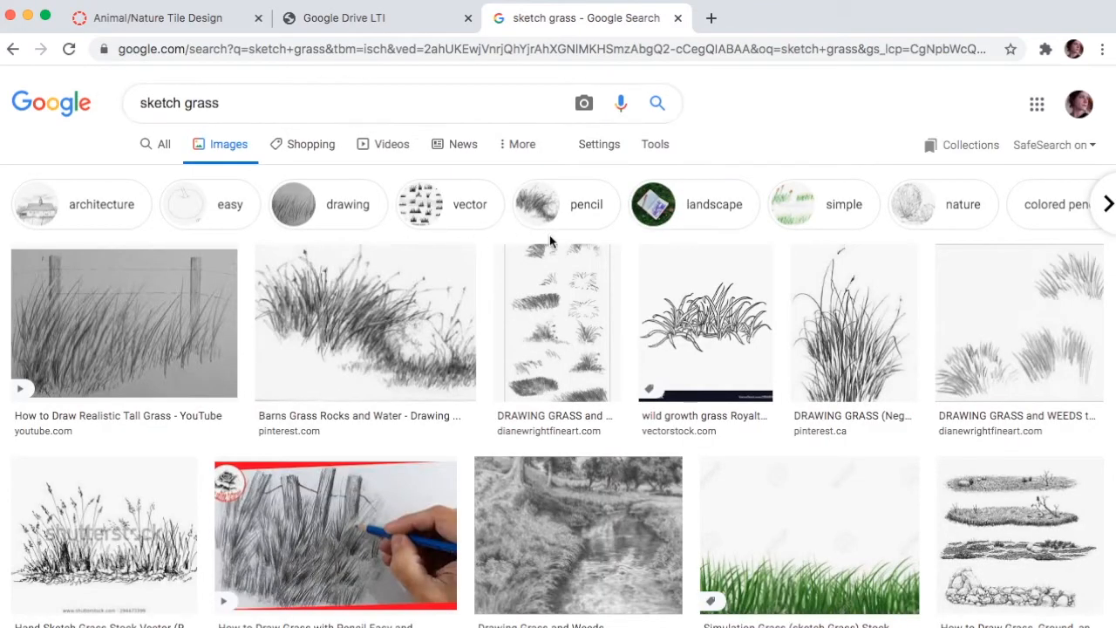
- Copy the VectorStock "Sketch wild growth grass" image and paste it onto the worksheet's template slide
{"action": "left_click", "coordinate": [702, 305]}
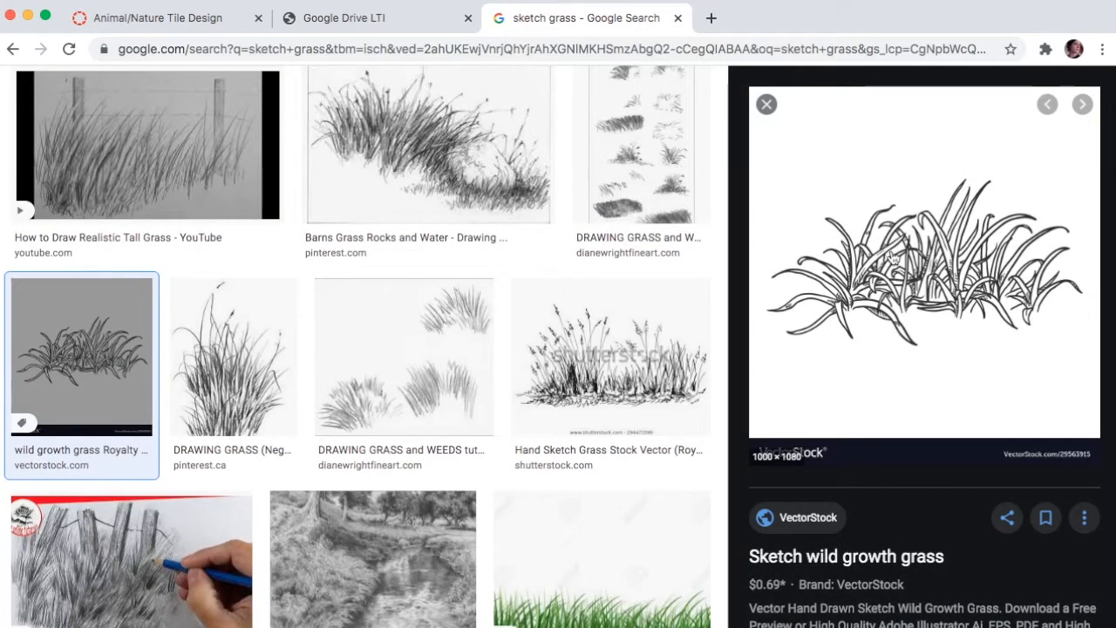
{"action": "right_click", "coordinate": [891, 255]}
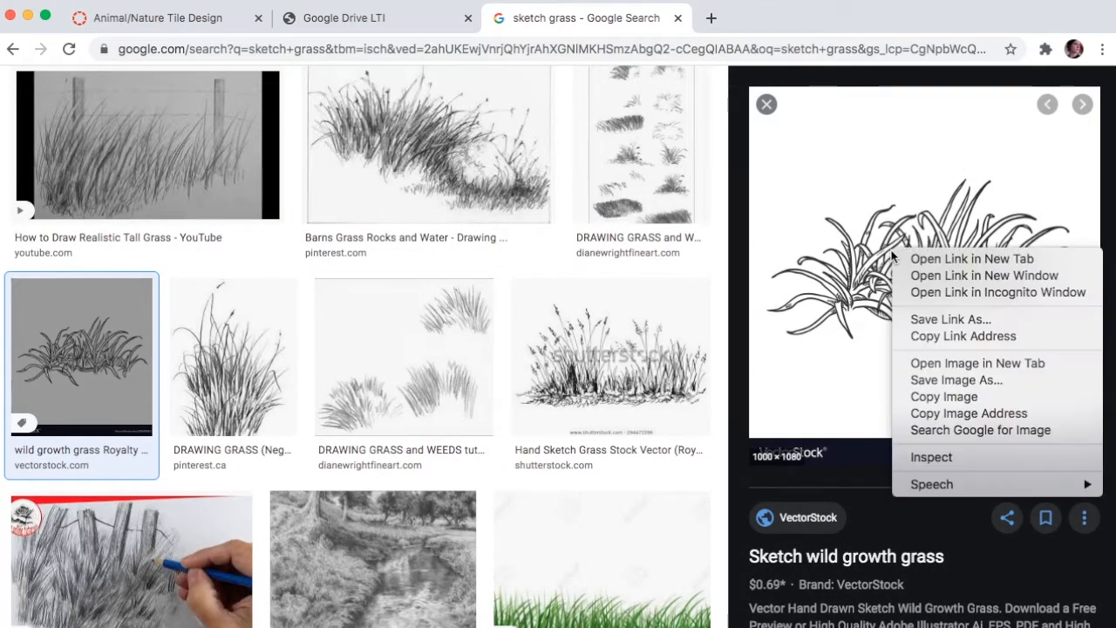
{"action": "left_click", "coordinate": [941, 397]}
{"action": "left_click", "coordinate": [378, 24]}
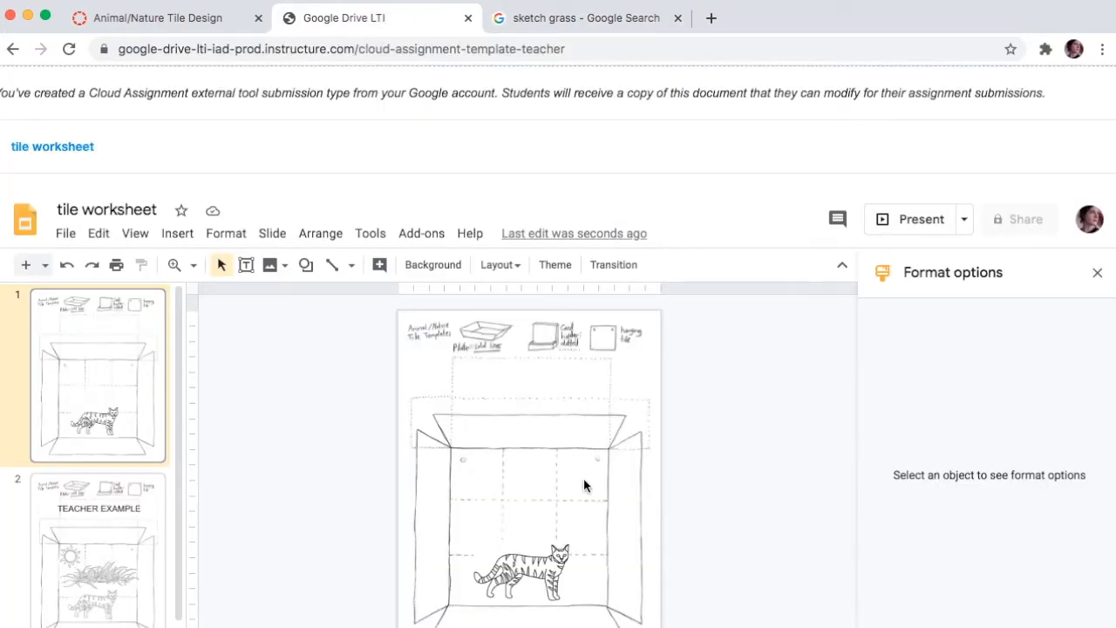
{"action": "key", "text": "super+v"}
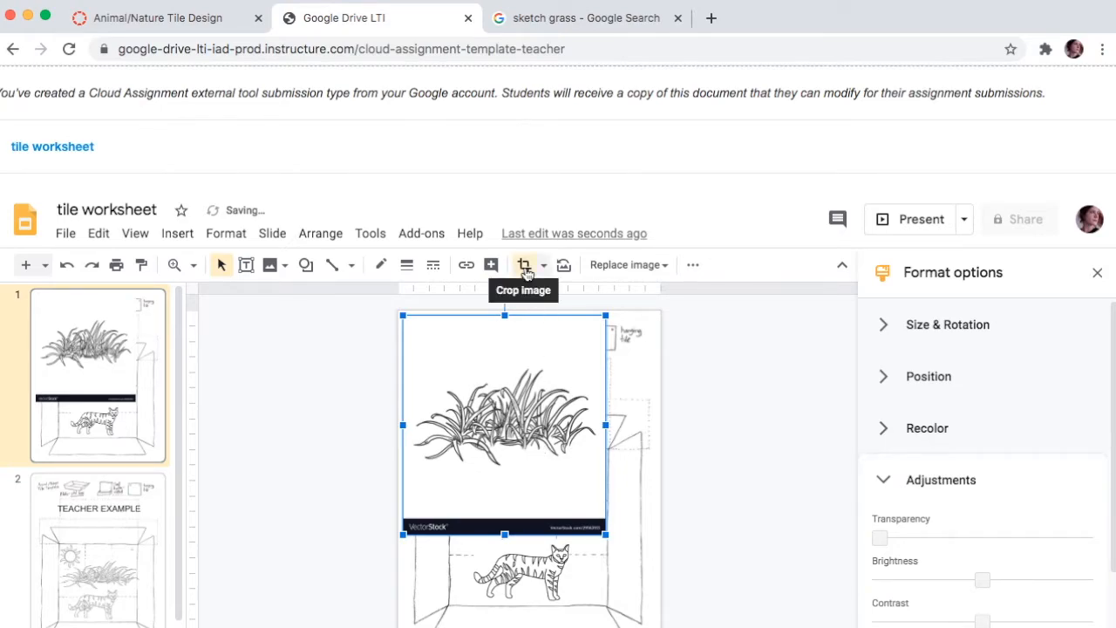
- Crop the grass image to remove the VectorStock banner and the empty space above and below the grass
{"action": "left_click", "coordinate": [524, 264]}
{"action": "left_click_drag", "start_coordinate": [504, 536], "coordinate": [504, 465]}
{"action": "left_click_drag", "start_coordinate": [504, 316], "coordinate": [504, 370]}
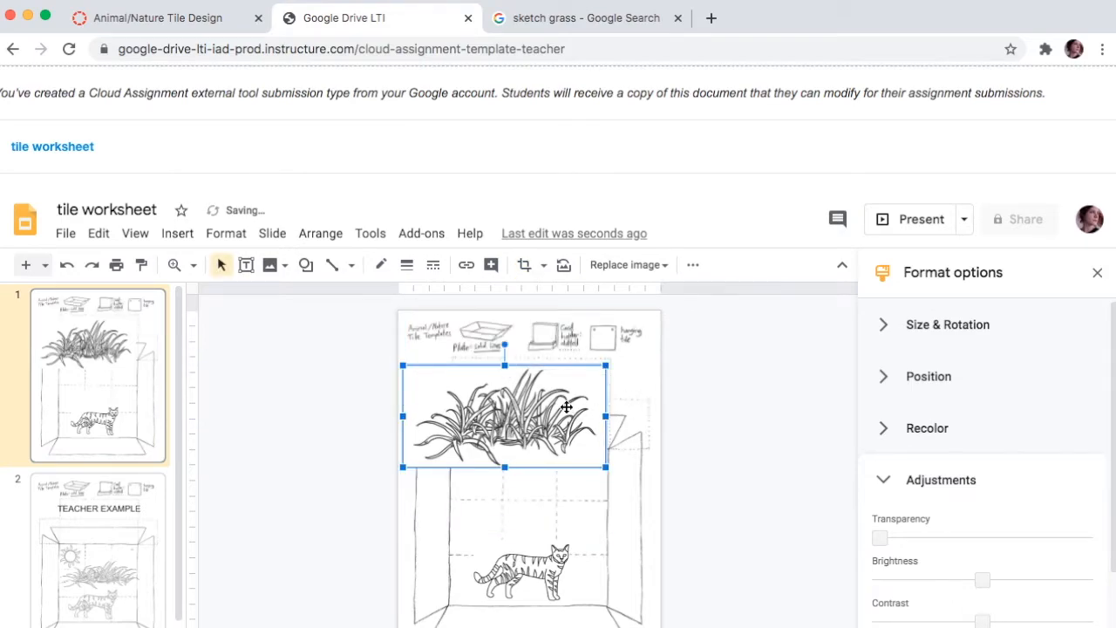
- Make the grass image semi-transparent, with the transparency at slightly under half
{"action": "left_click", "coordinate": [889, 485]}
{"action": "left_click", "coordinate": [890, 486]}
{"action": "left_click_drag", "start_coordinate": [882, 540], "coordinate": [968, 537]}
- Move the grass into the tile square above the wildcat and reduce its height and width to fit inside the square
{"action": "left_click_drag", "start_coordinate": [548, 409], "coordinate": [573, 472]}
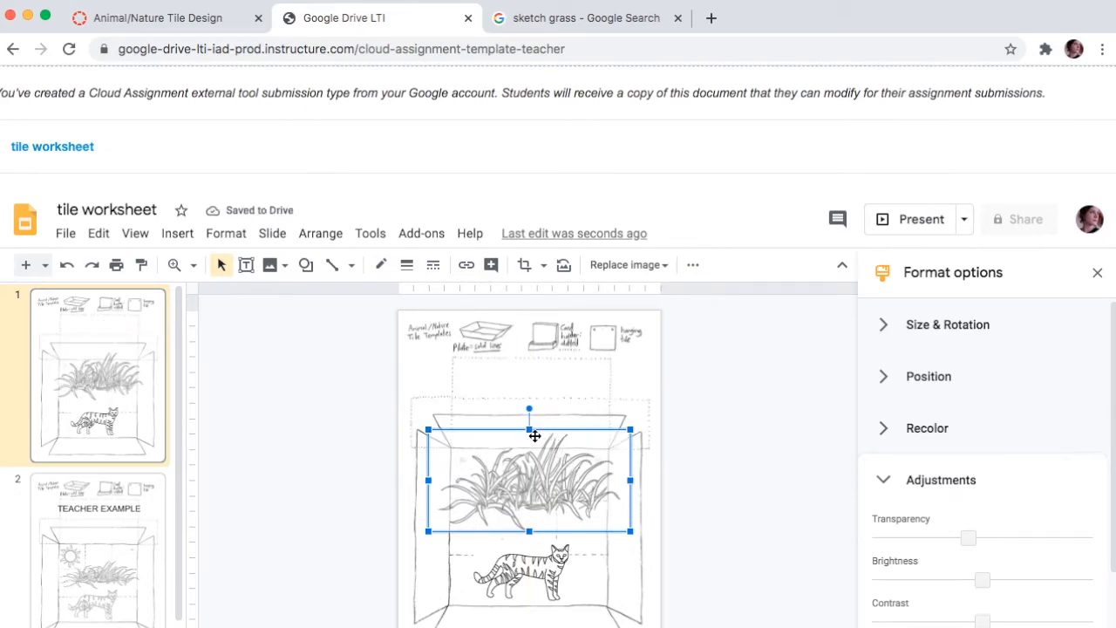
{"action": "left_click_drag", "start_coordinate": [530, 430], "coordinate": [530, 466]}
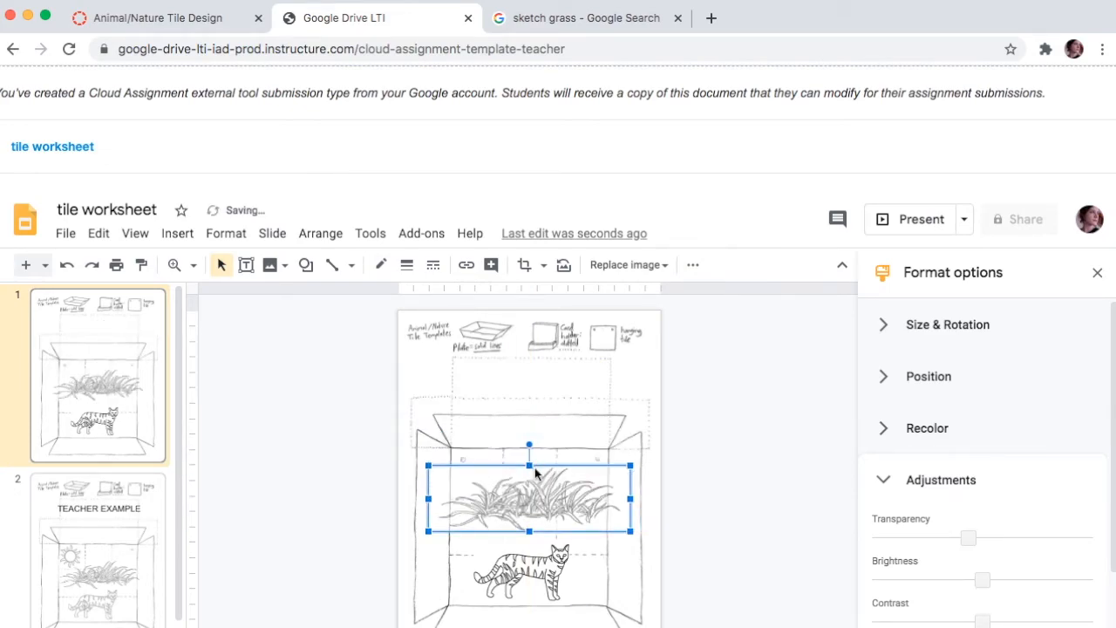
{"action": "left_click_drag", "start_coordinate": [553, 511], "coordinate": [486, 496]}
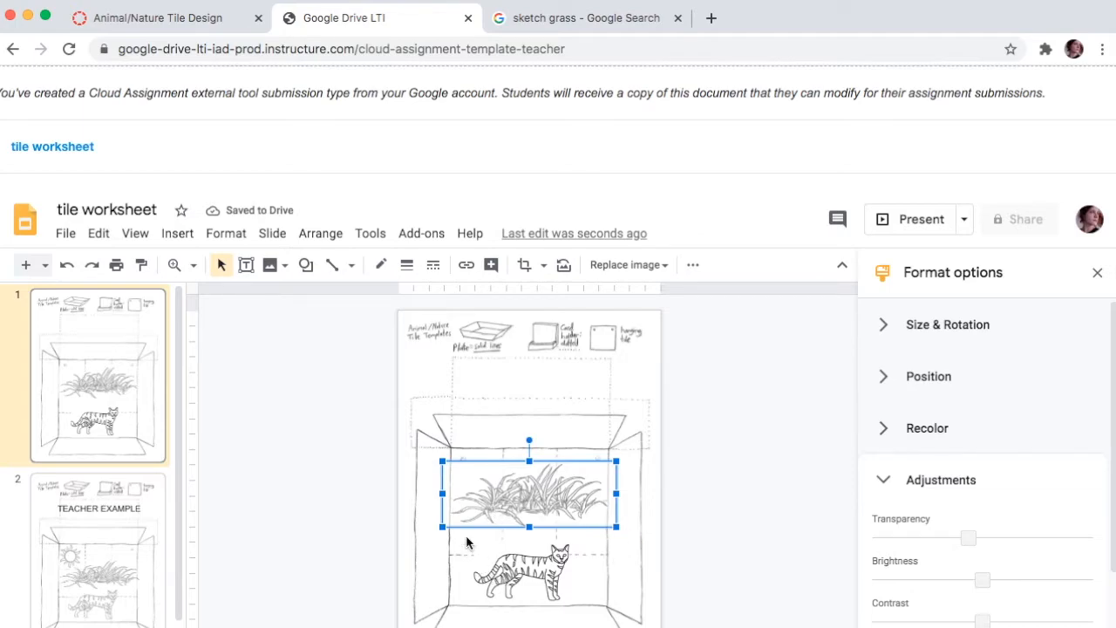
{"action": "left_click", "coordinate": [706, 500]}
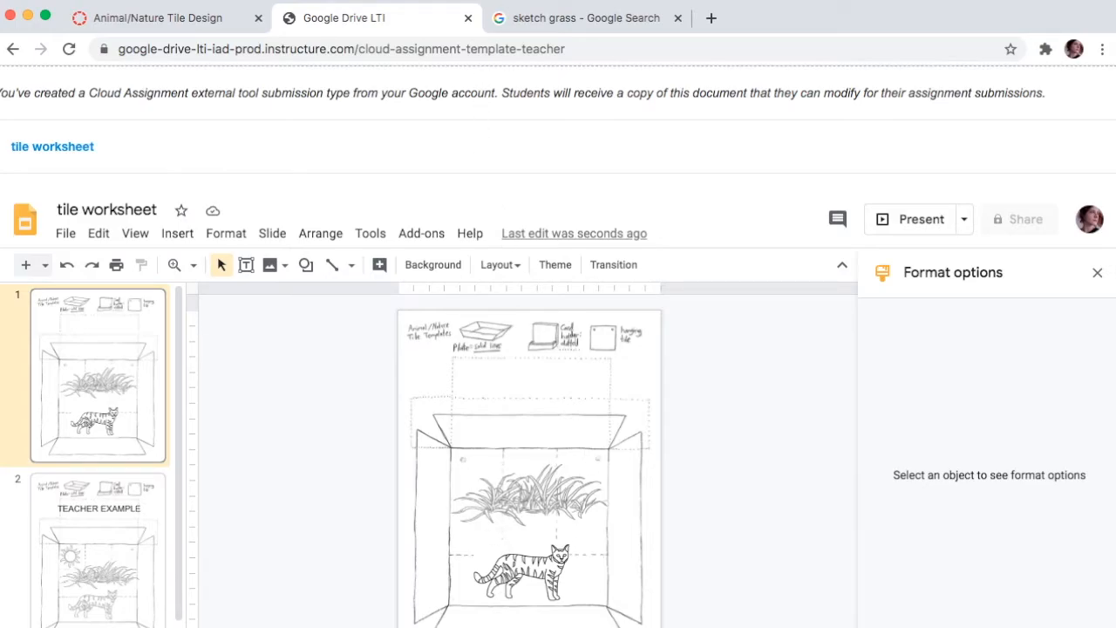
- Search Google Images for "sketch sun"
{"action": "left_click", "coordinate": [556, 26]}
{"action": "scroll", "coordinate": [283, 222], "scroll_direction": "up", "scroll_amount": 3}
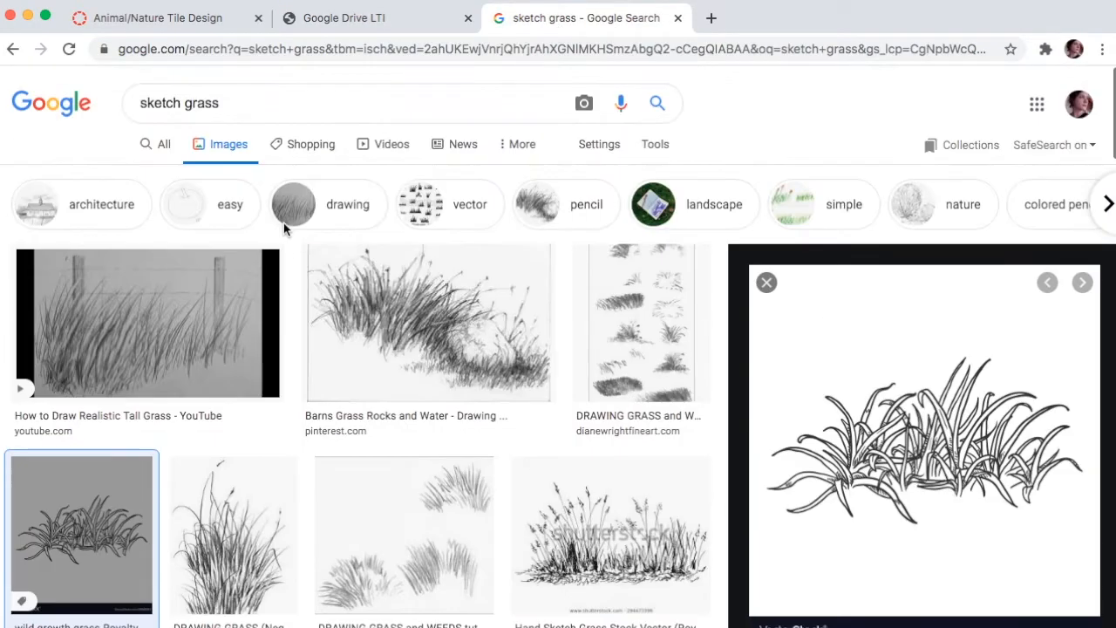
{"action": "left_click", "coordinate": [213, 105]}
{"action": "double_click", "coordinate": [213, 105]}
{"action": "type", "text": "g"}
{"action": "key", "text": "BackSpace"}
{"action": "type", "text": "sun"}
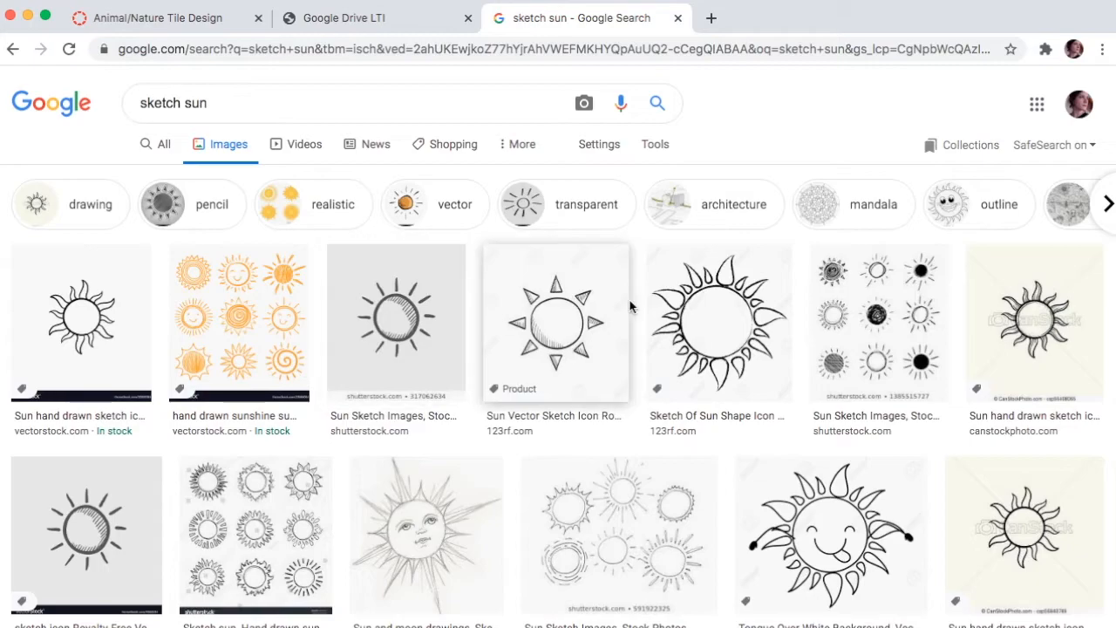
- Copy the 123RF "sketch of sun shape icon over white background" image and paste it onto the worksheet's template slide
{"action": "left_click", "coordinate": [702, 305]}
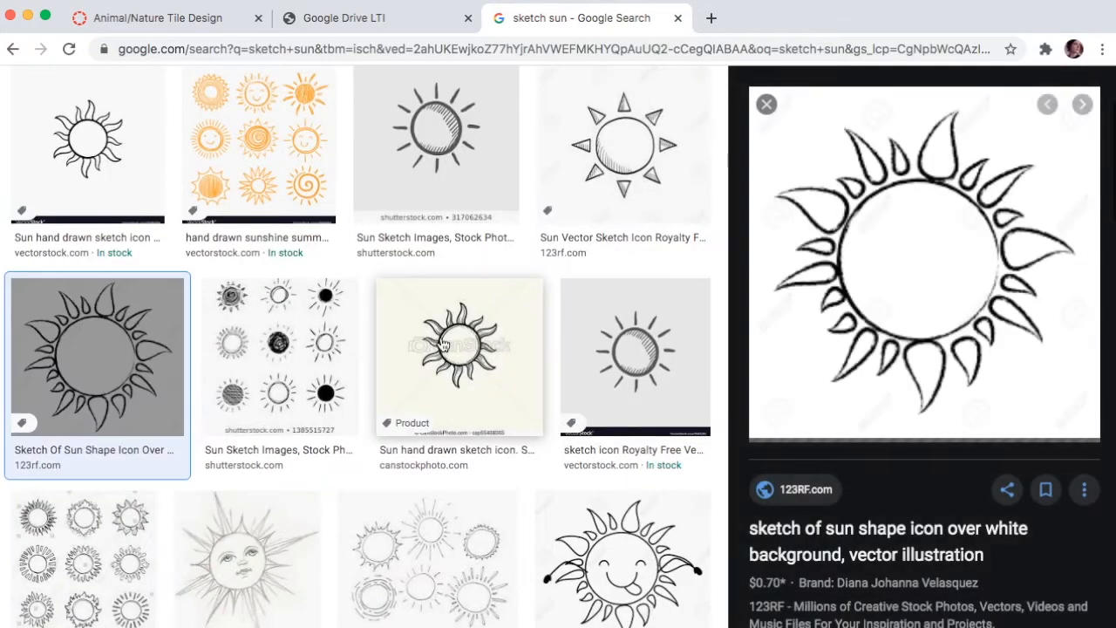
{"action": "right_click", "coordinate": [863, 282]}
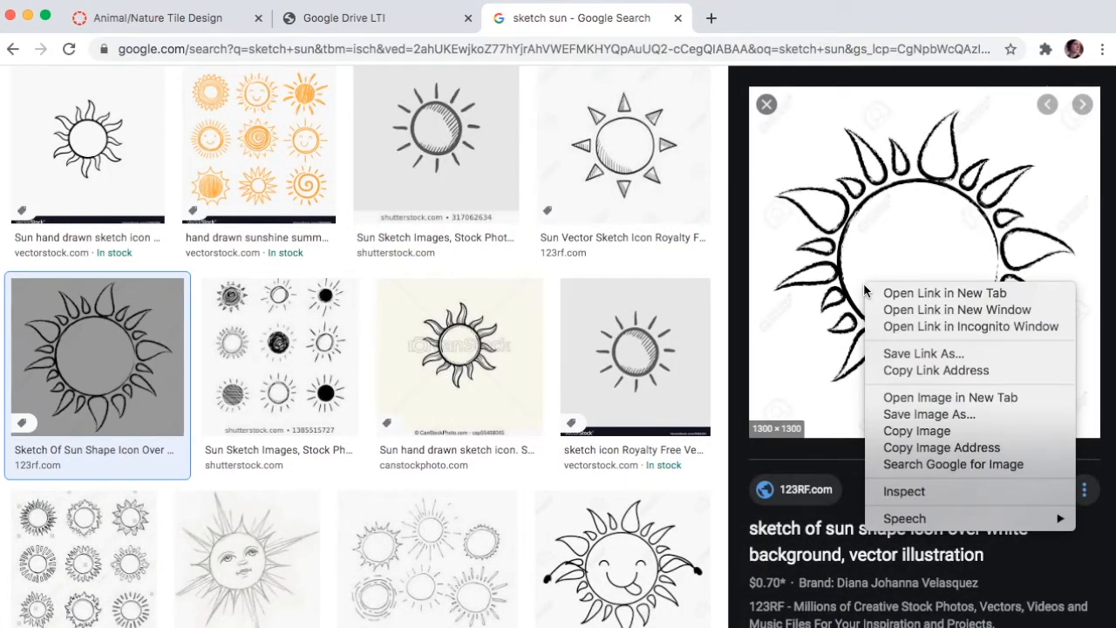
{"action": "left_click", "coordinate": [916, 430]}
{"action": "left_click", "coordinate": [380, 19]}
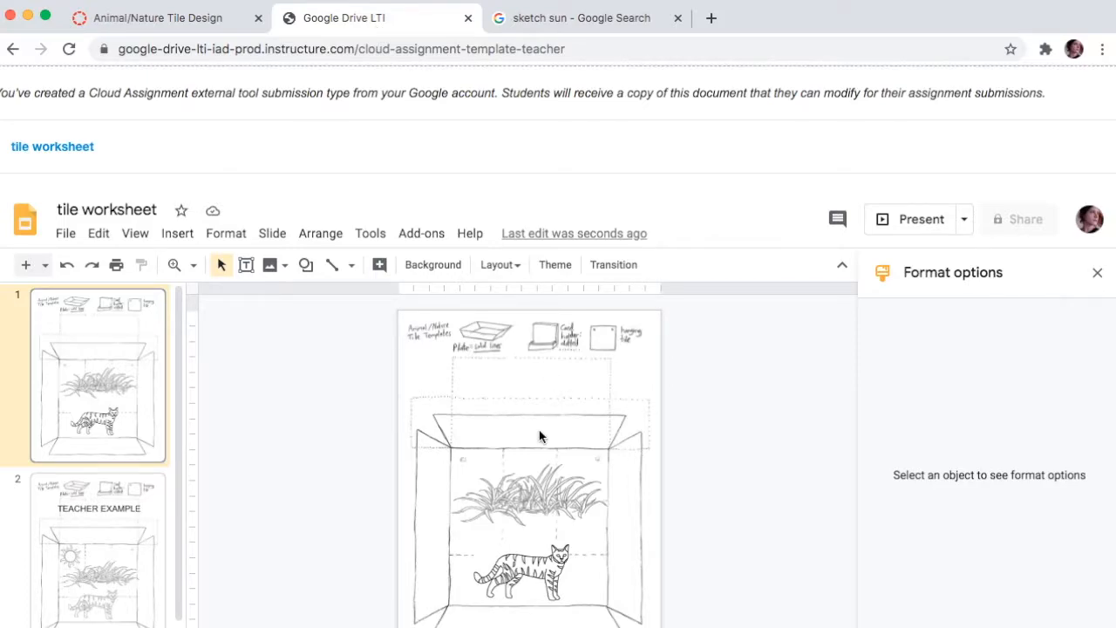
{"action": "key", "text": "super+v"}
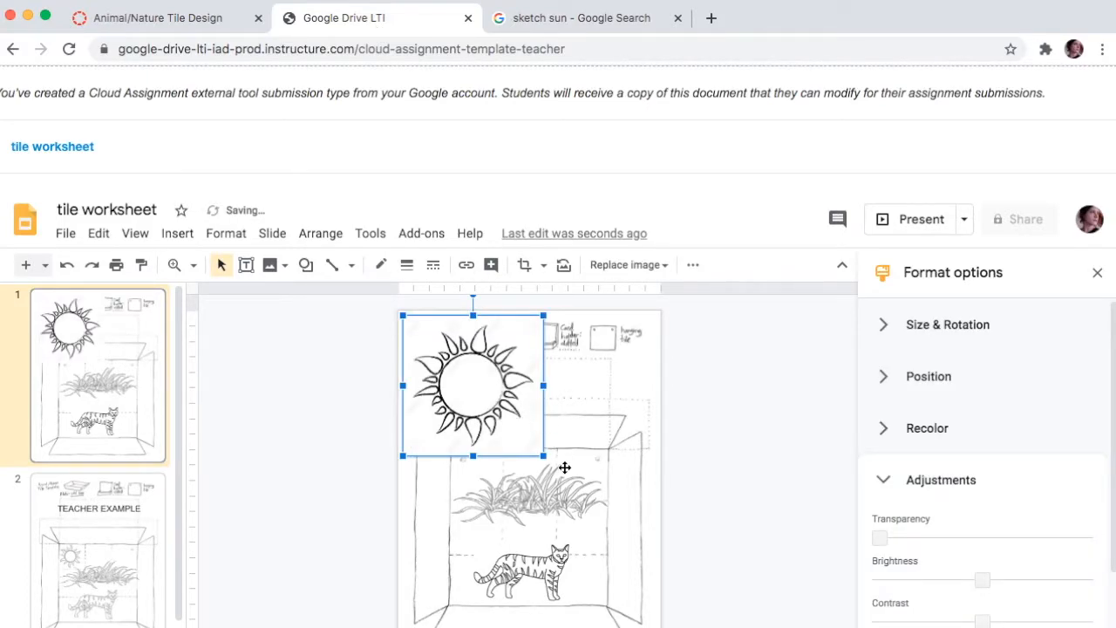
- Shrink the sun image to well under half its size and move it into the tile square's upper-left corner
{"action": "left_click_drag", "start_coordinate": [545, 458], "coordinate": [455, 369]}
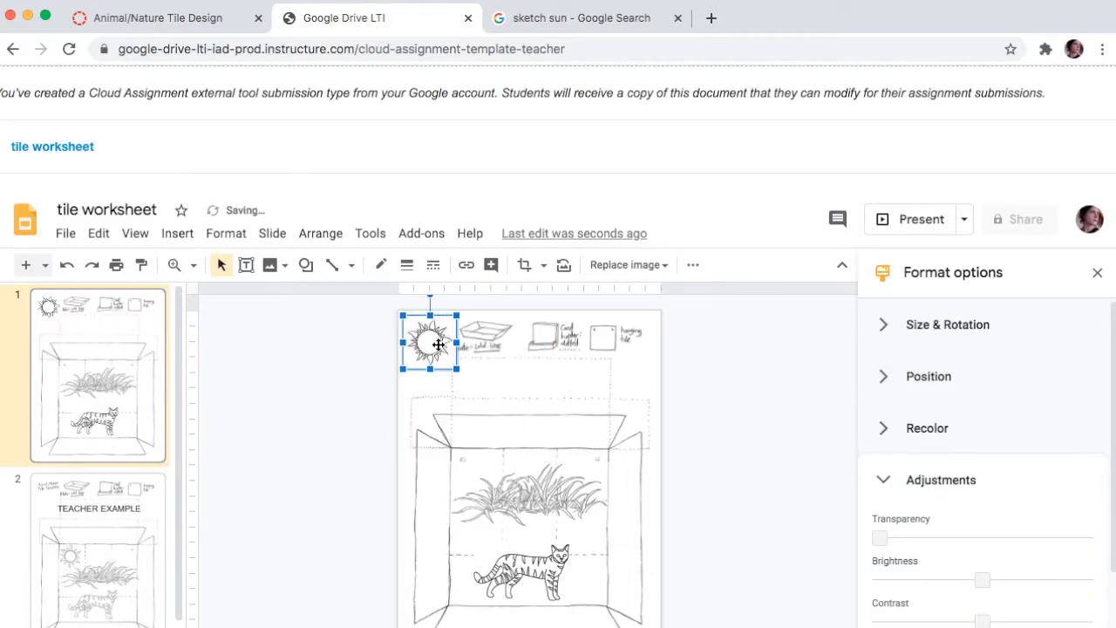
{"action": "left_click_drag", "start_coordinate": [480, 465], "coordinate": [473, 469]}
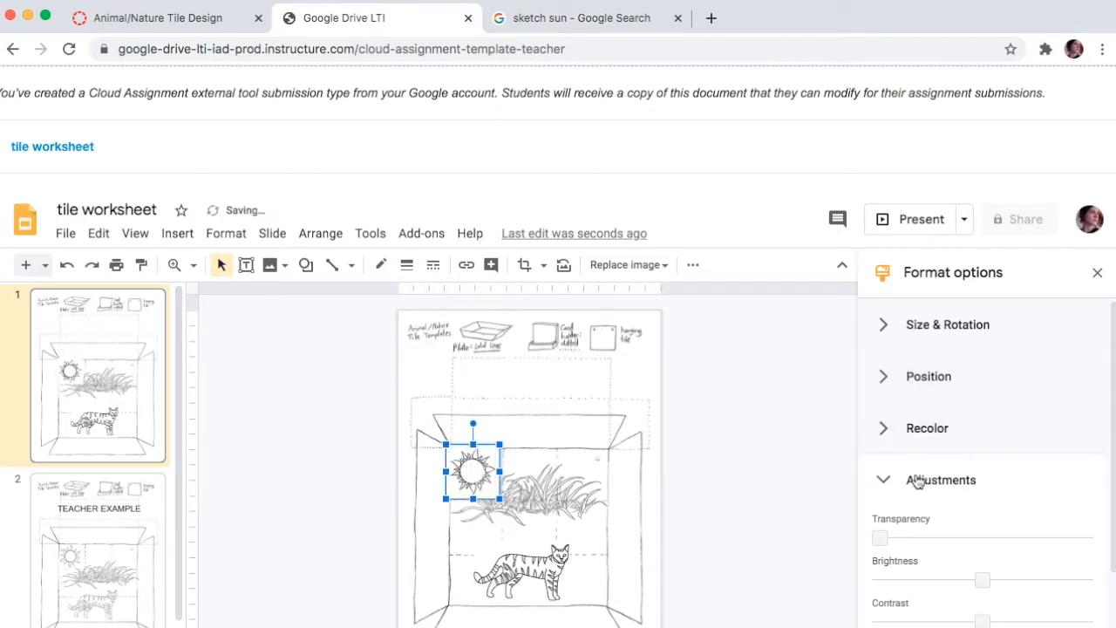
- Make the sun semi-transparent, with the transparency at slightly under half, and nudge it slightly left within the tile's corner
{"action": "left_click_drag", "start_coordinate": [881, 537], "coordinate": [971, 531]}
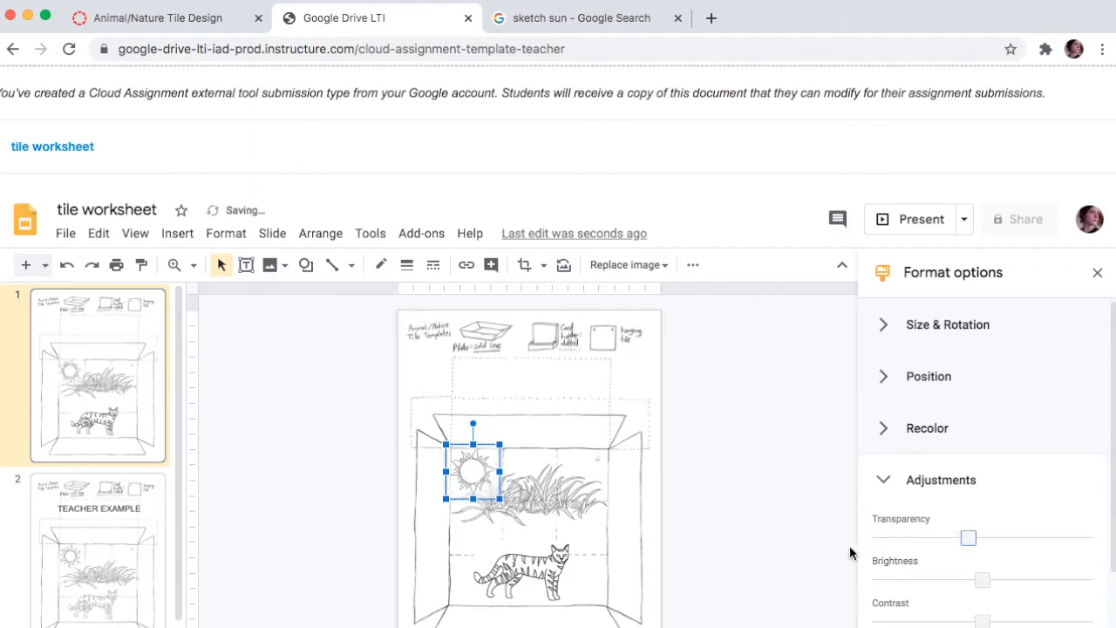
{"action": "left_click_drag", "start_coordinate": [473, 466], "coordinate": [469, 469]}
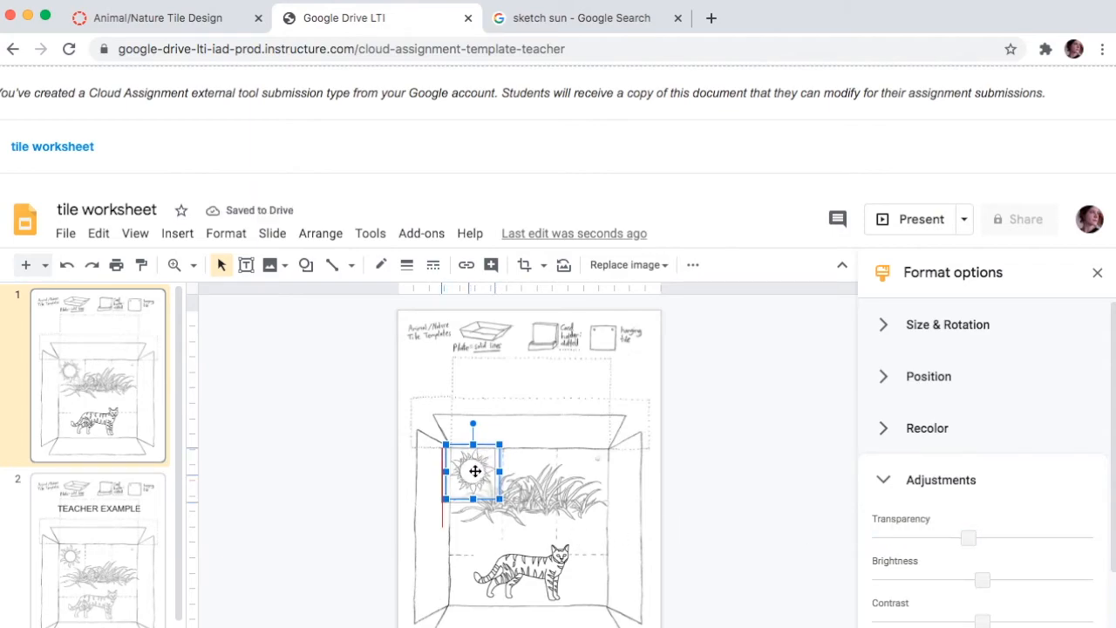
{"action": "left_click", "coordinate": [692, 489]}
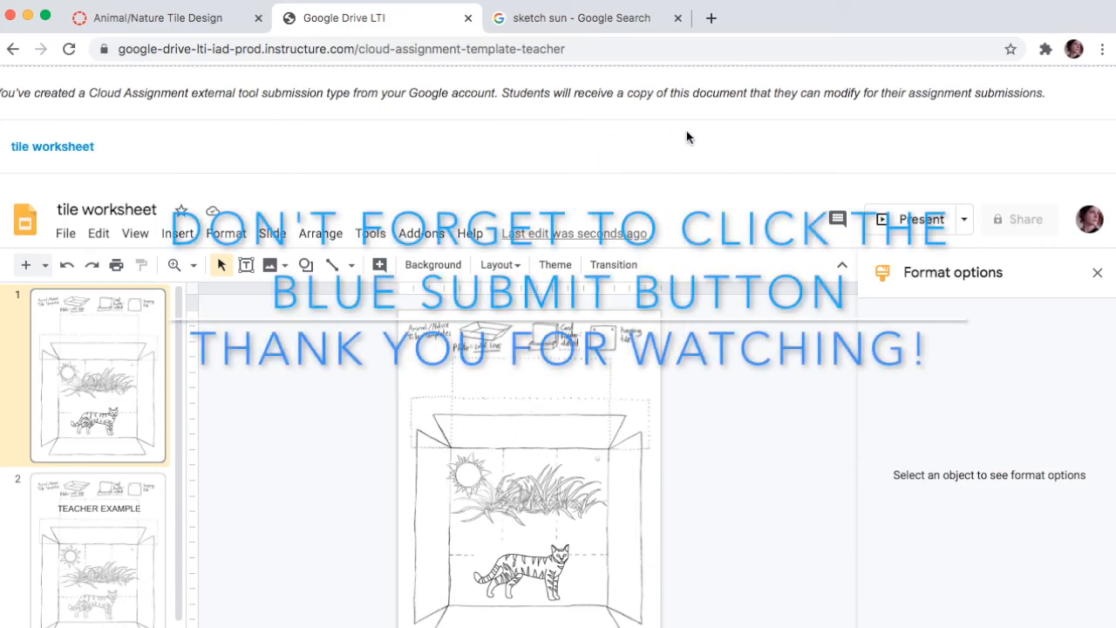
- Close the tile worksheet and return to the Animal/Nature Tile Design assignment page in Canvas
{"action": "left_click", "coordinate": [468, 21]}
{"action": "left_click", "coordinate": [240, 23]}
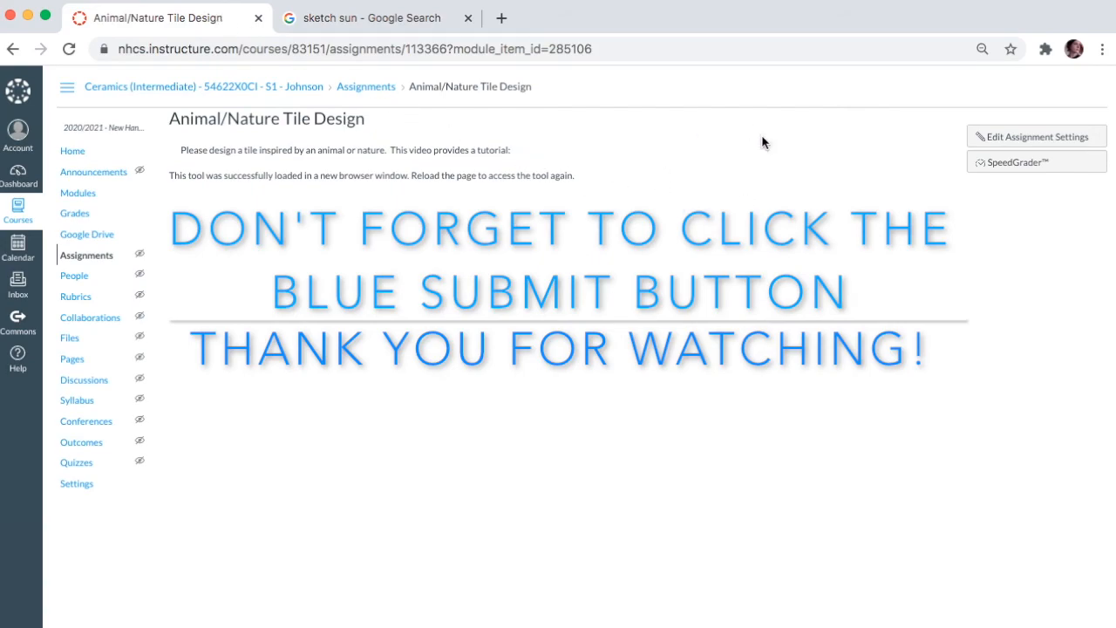